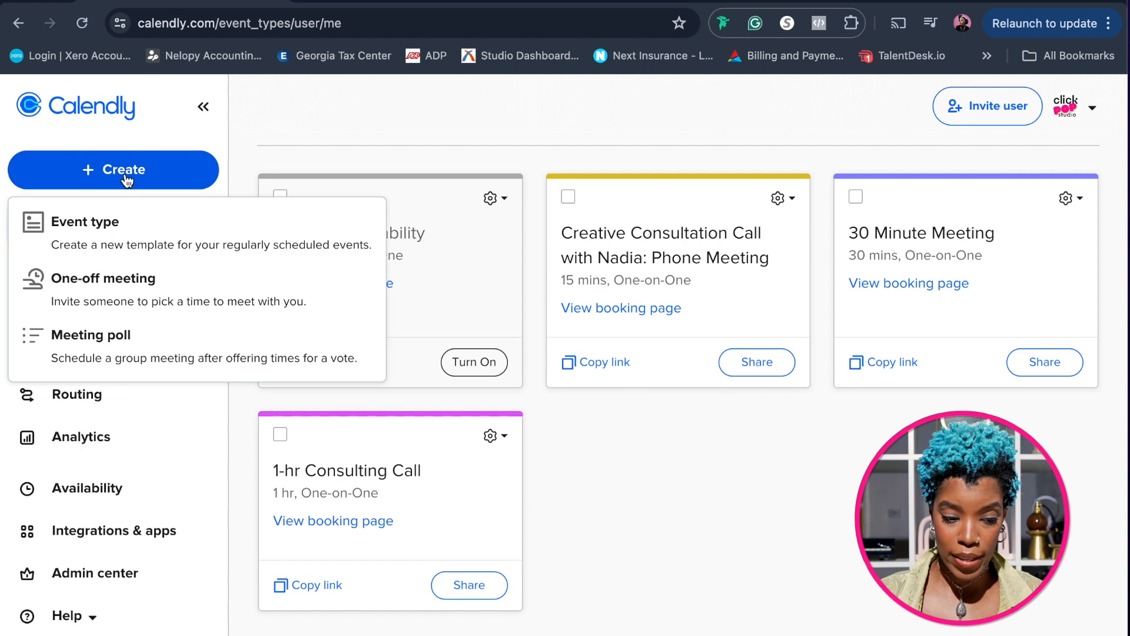
Start a new one-on-one event type with Click Pop Studio as the host
click(107, 238)
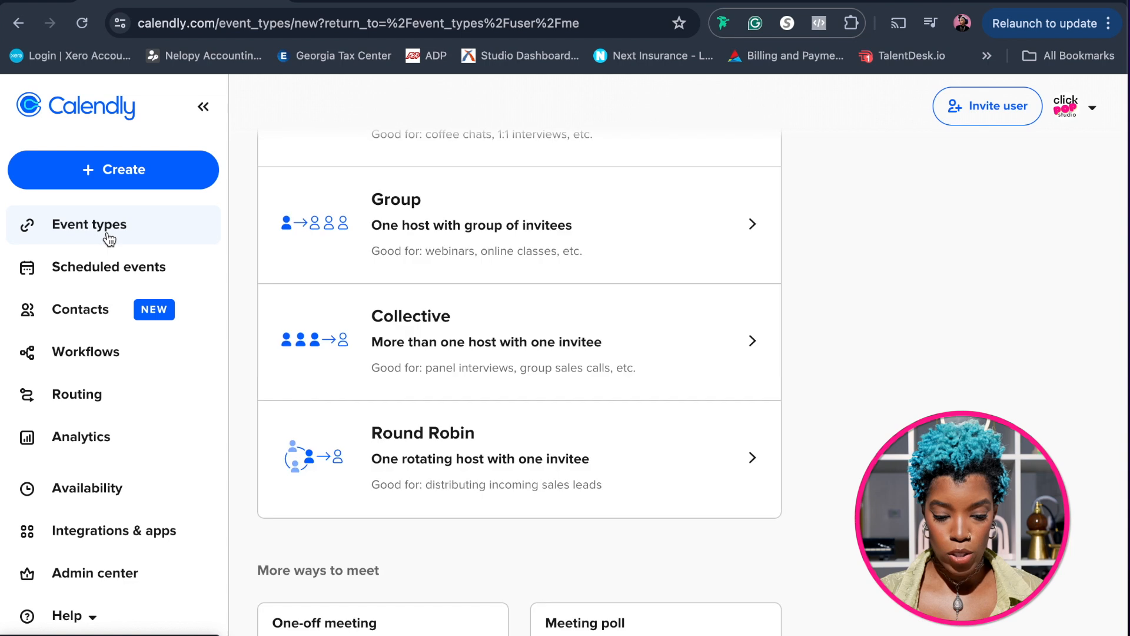
scroll(525, 422, up, 4)
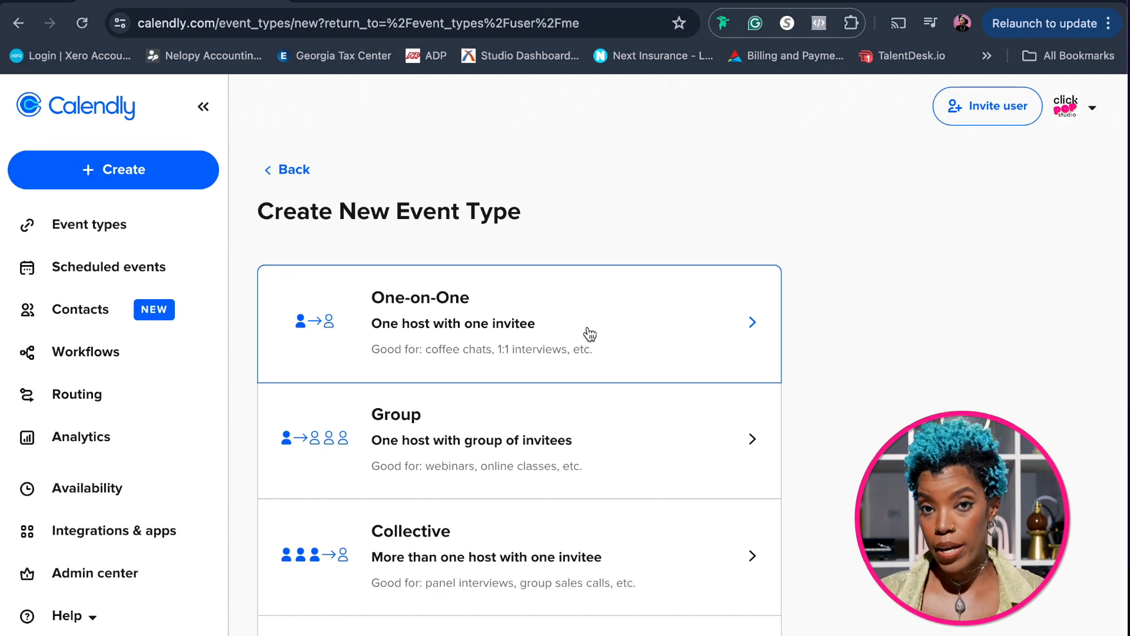
click(618, 330)
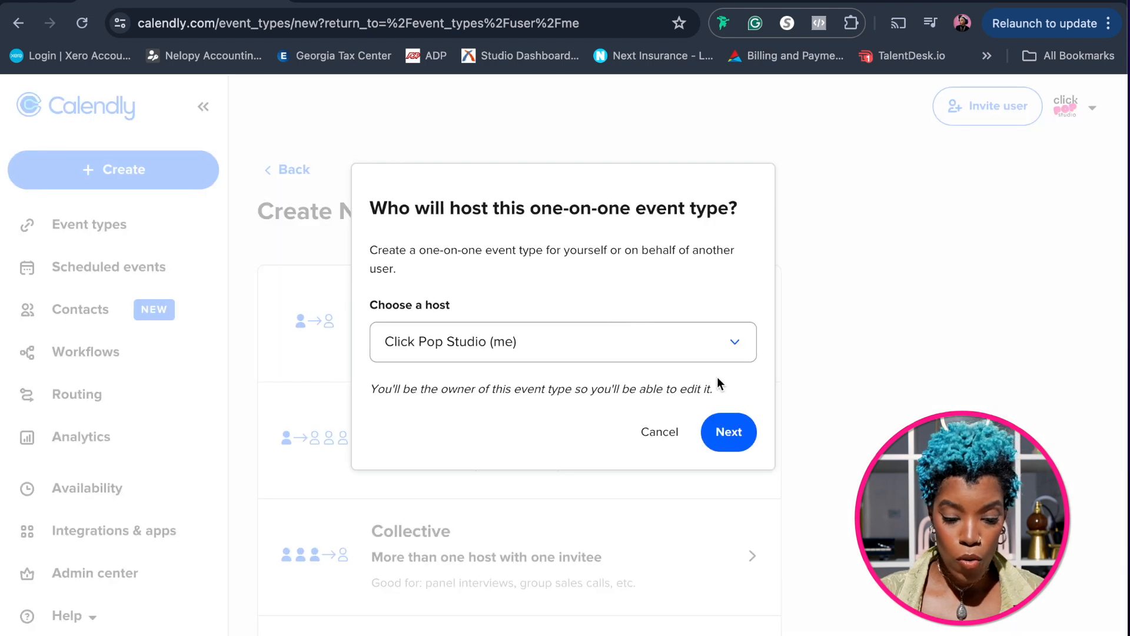
click(733, 345)
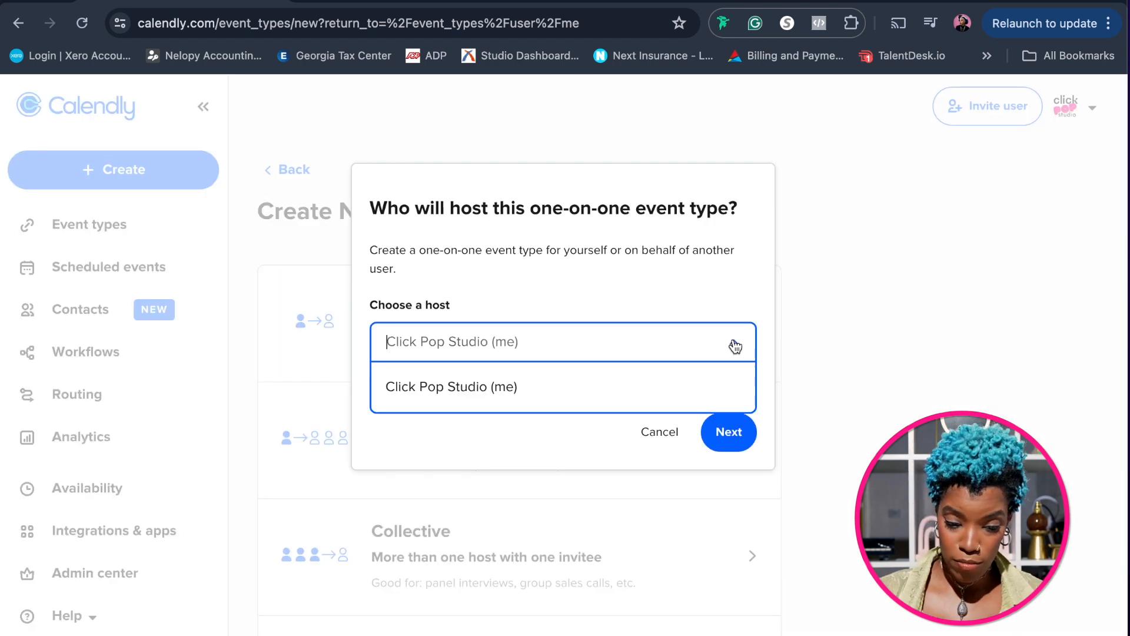
click(555, 387)
click(738, 434)
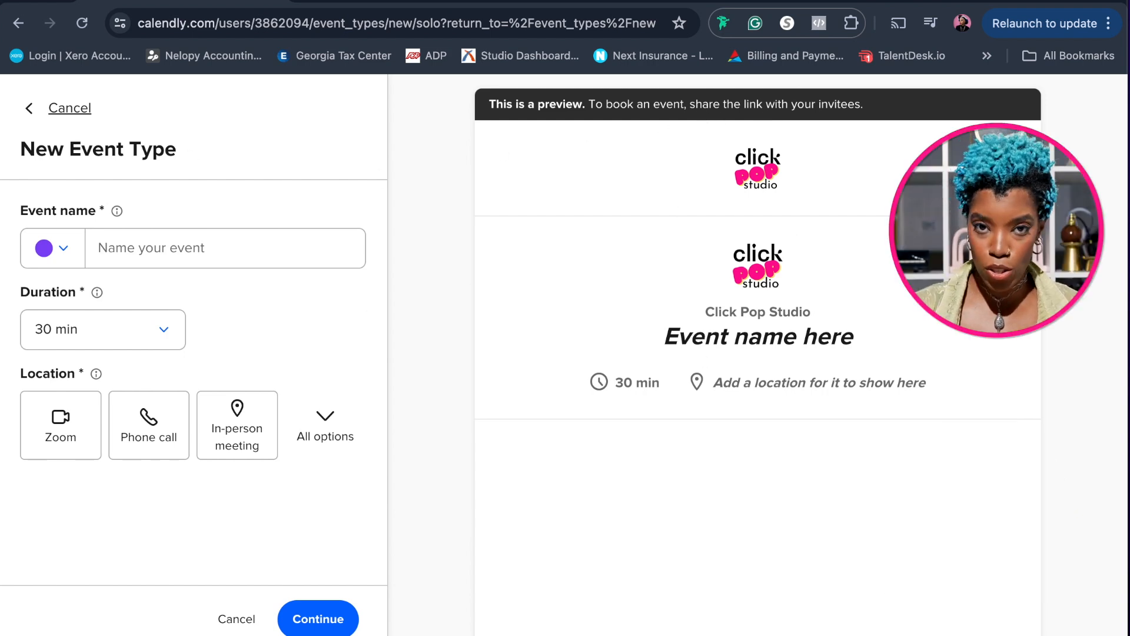
Name the event "Quick Creative Chat" and set its duration to 15 min
scroll(755, 426, down, 2)
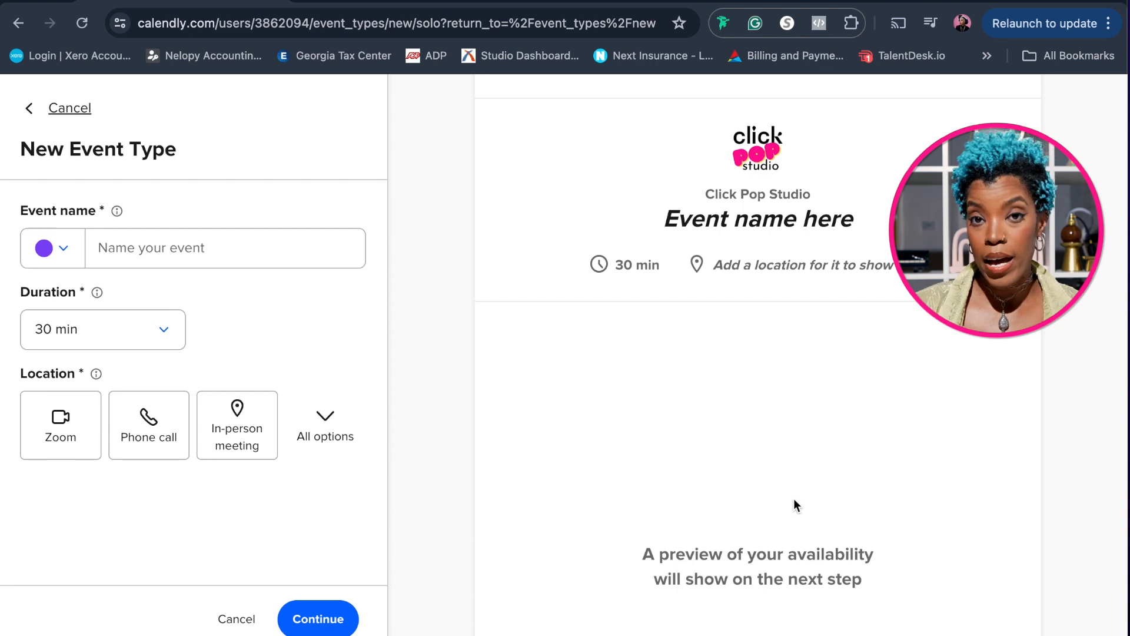
click(153, 251)
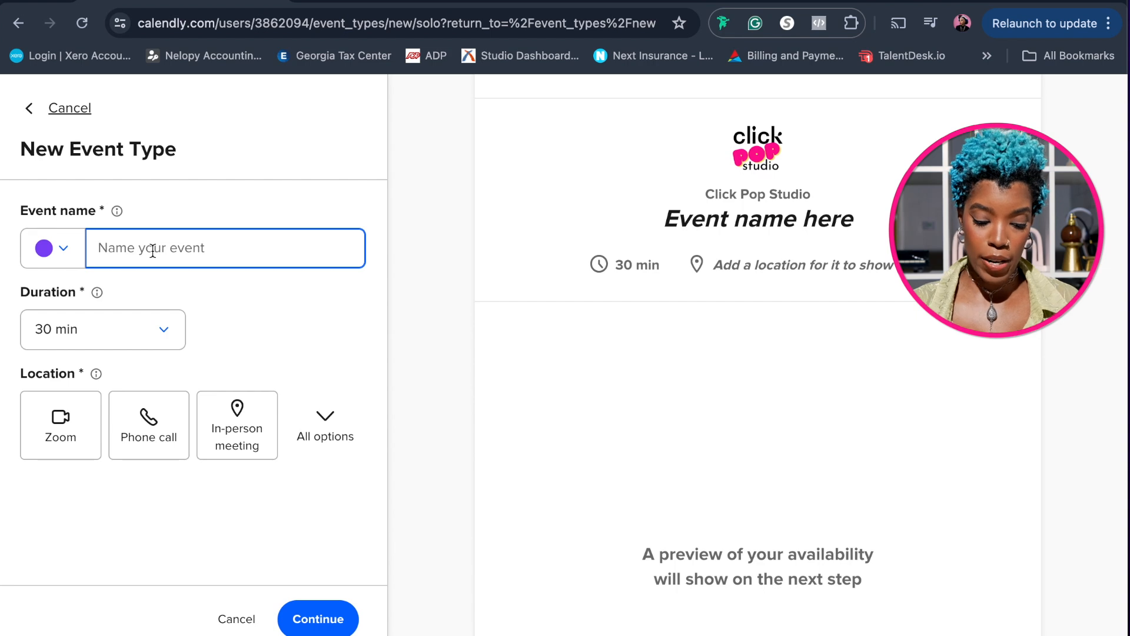
text(Quick Creative Chat)
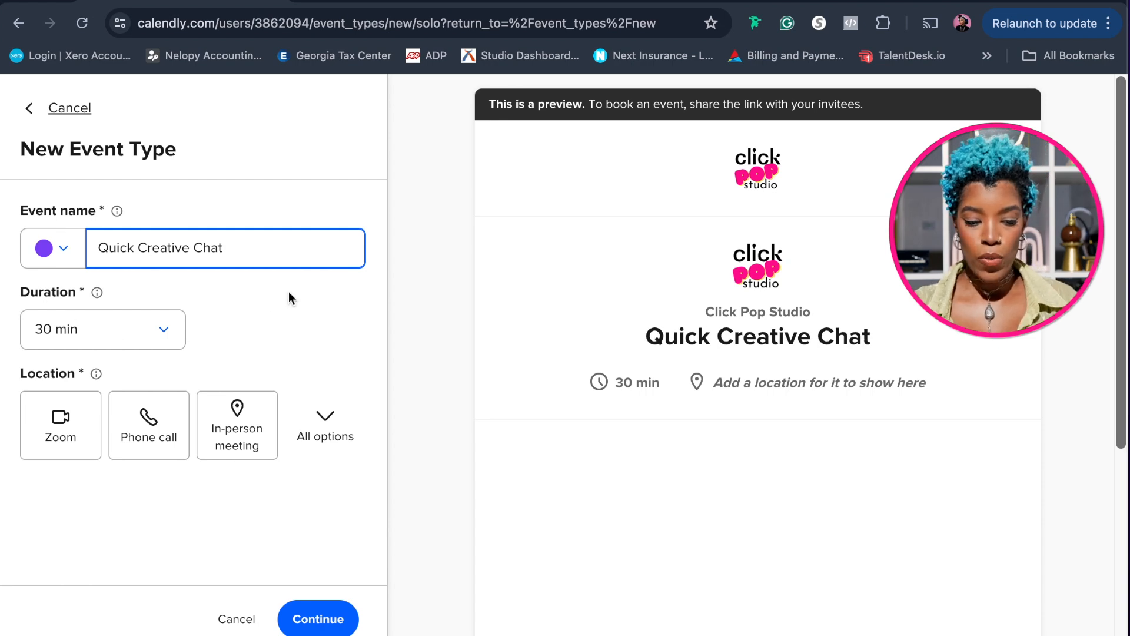
click(168, 333)
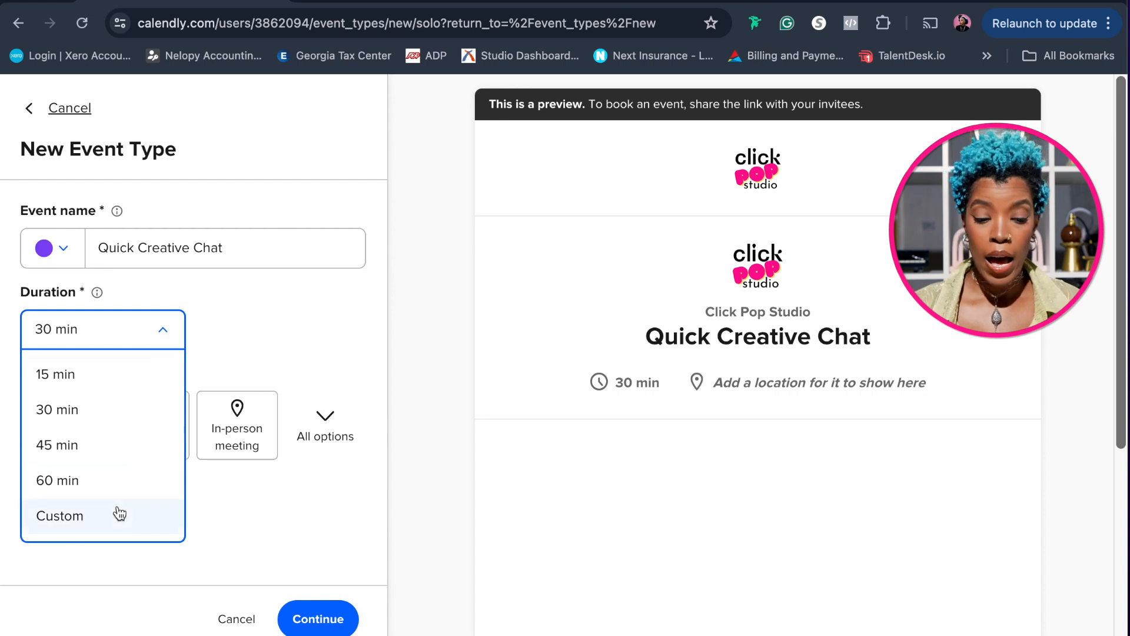
click(111, 388)
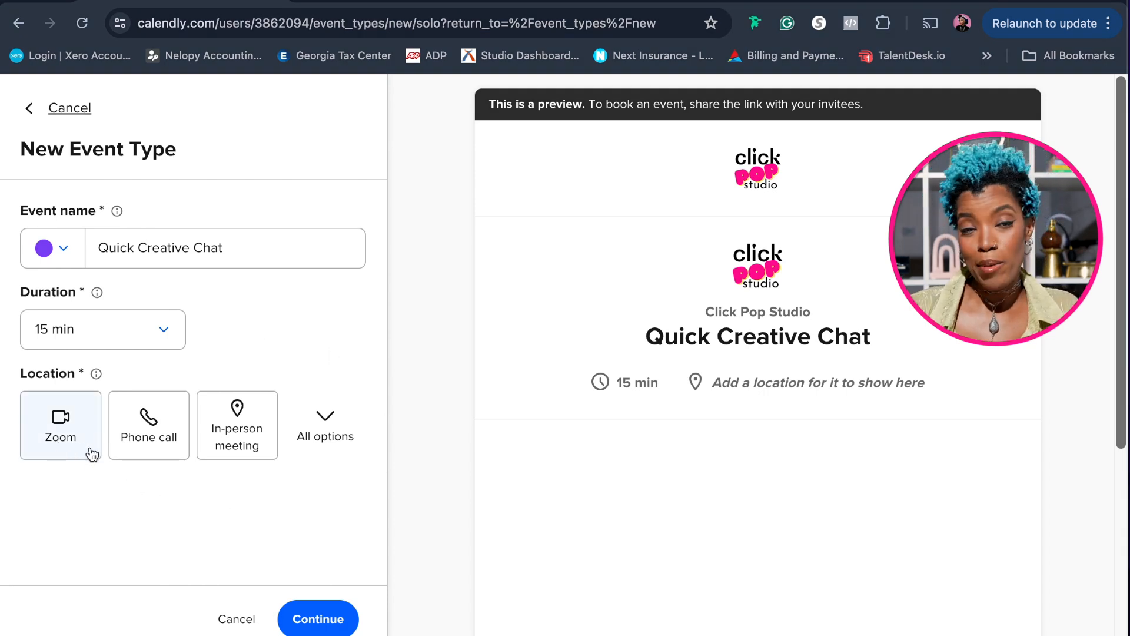
click(328, 419)
scroll(328, 421, down, 3)
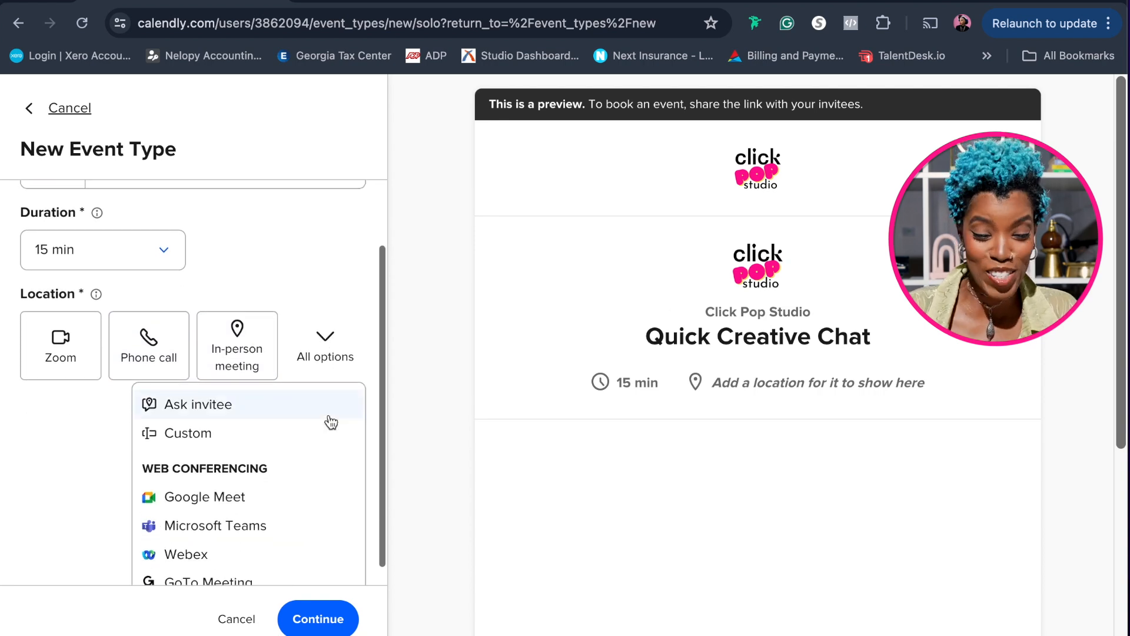
scroll(332, 423, up, 1)
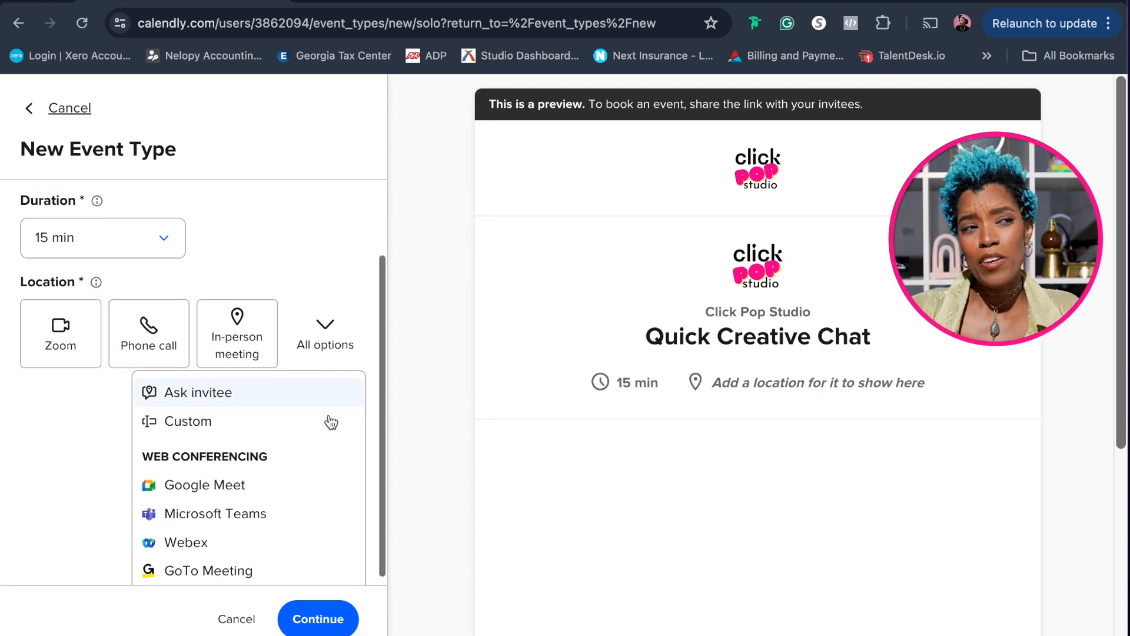
scroll(330, 422, up, 2)
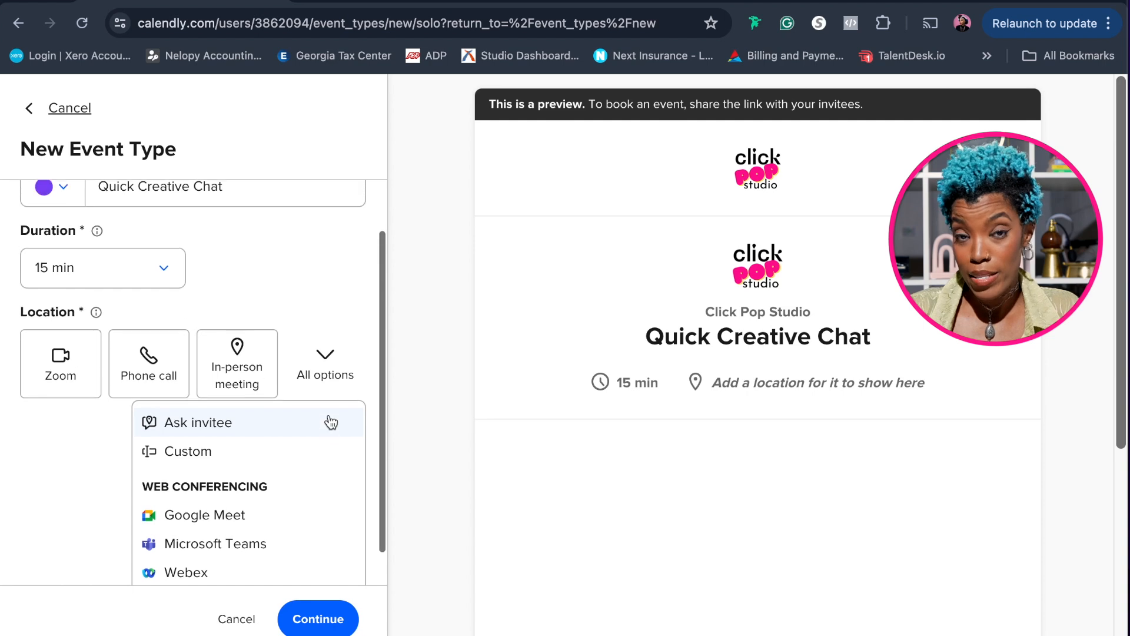
click(329, 384)
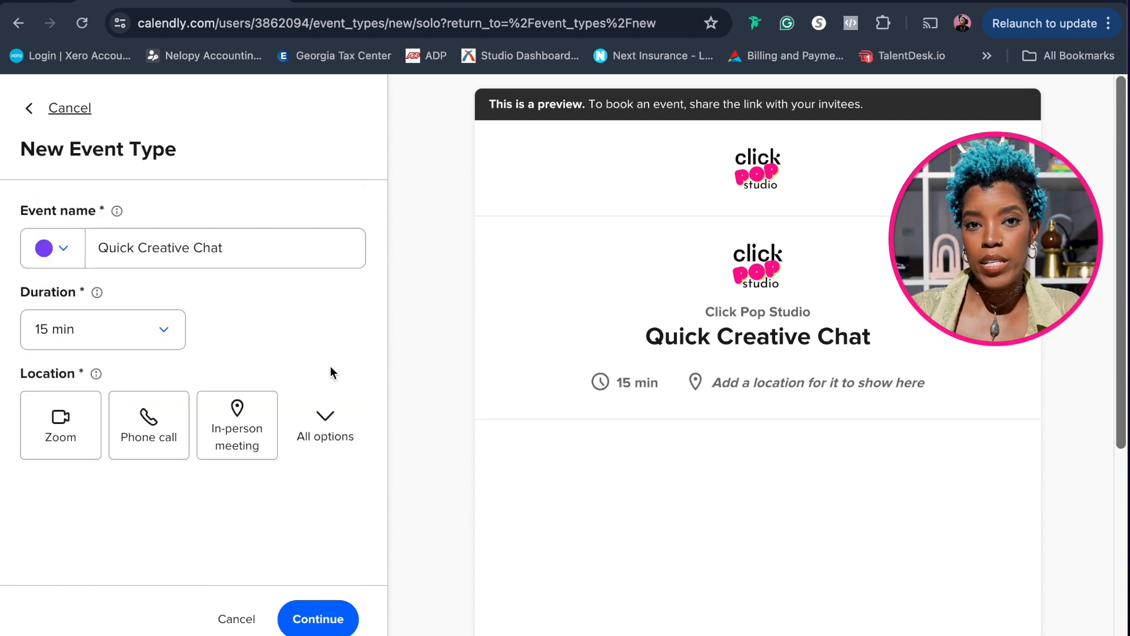
Set the location to a phone call in which the host calls the invitee, and create the event type
click(151, 446)
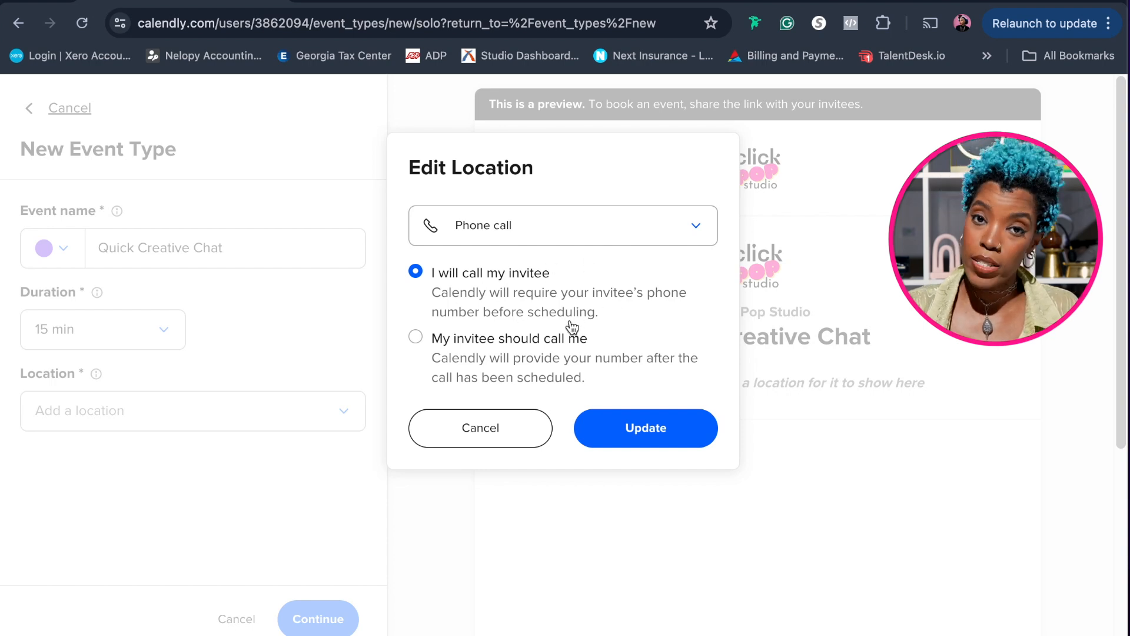
click(639, 440)
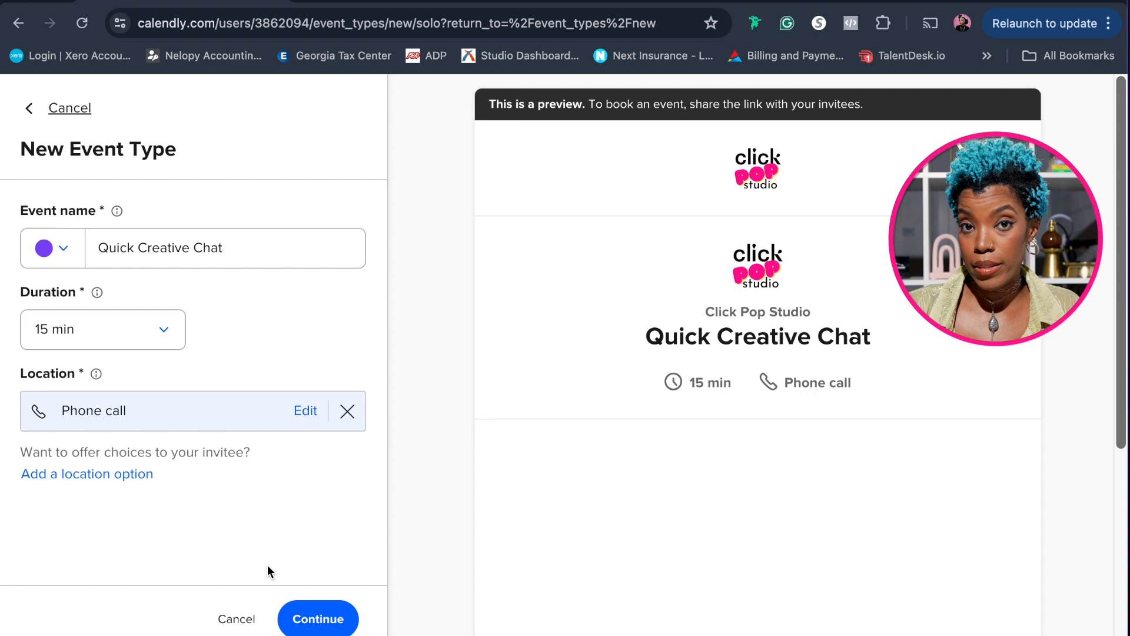
click(306, 626)
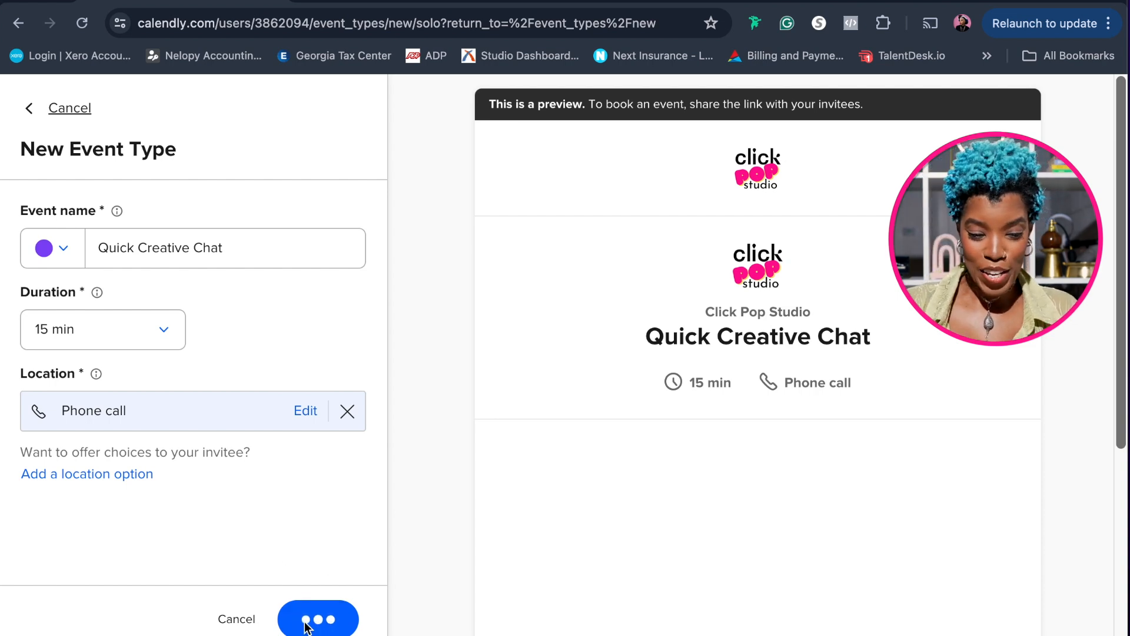
Examine the booking page preview of the Quick Creative Chat event, including its available dates, time slots and time zone
scroll(416, 338, down, 2)
scroll(417, 338, down, 3)
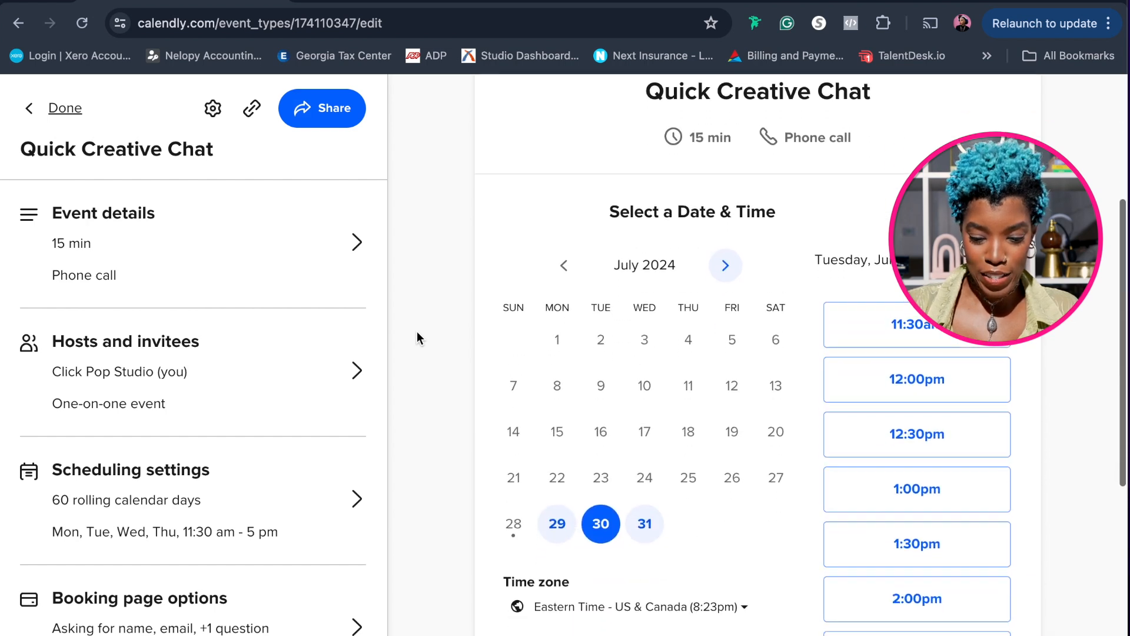
scroll(417, 338, down, 3)
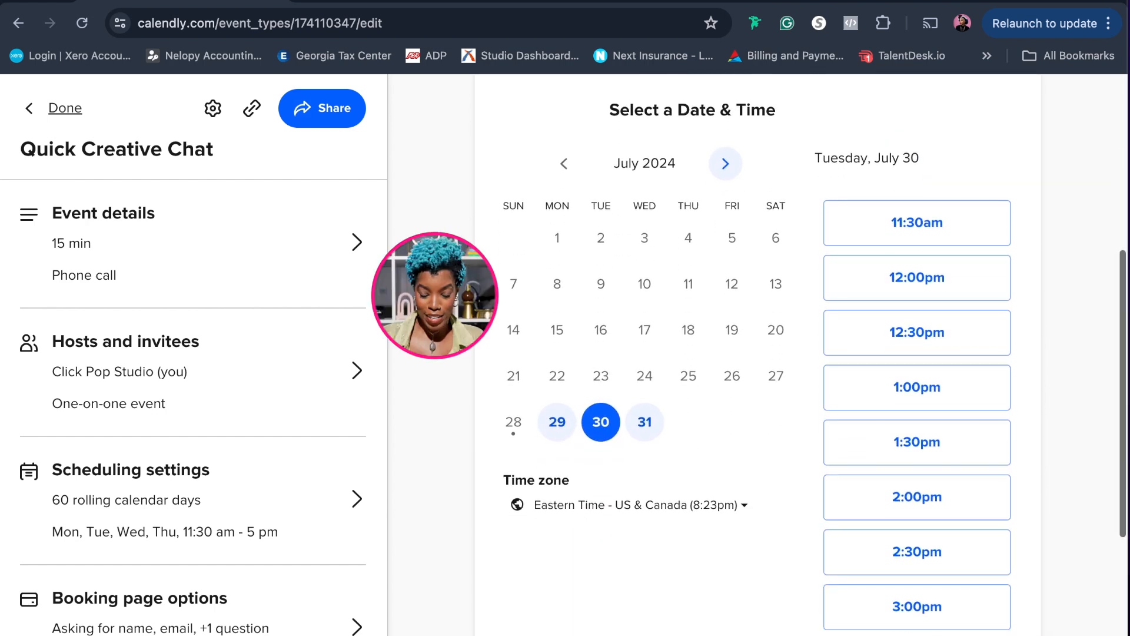
scroll(917, 353, down, 2)
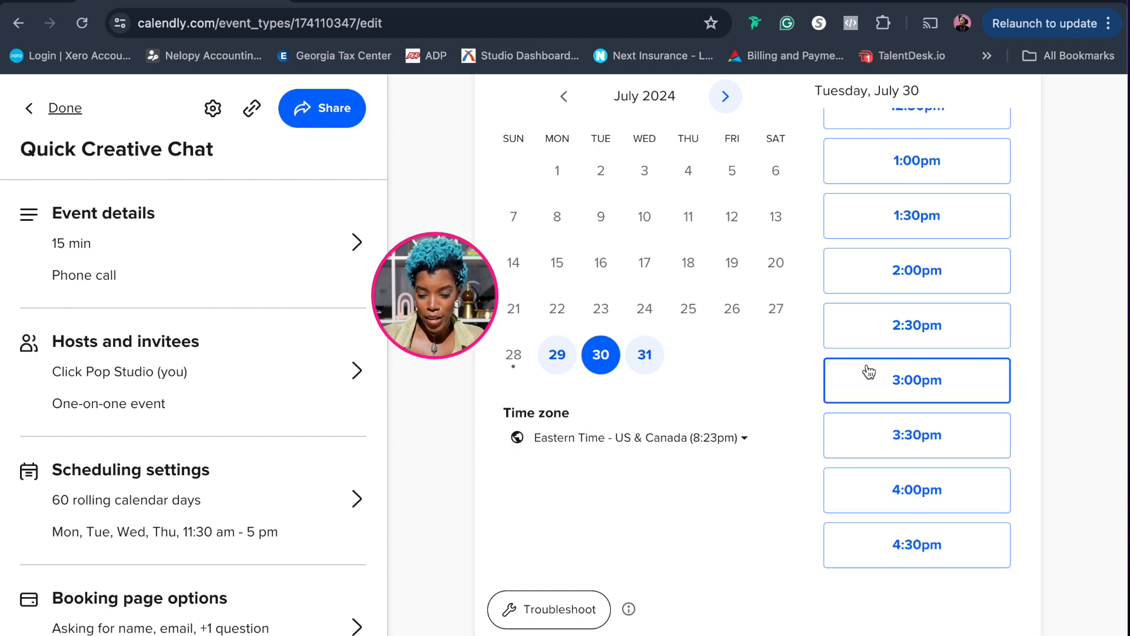
scroll(880, 228, up, 2)
scroll(880, 229, up, 2)
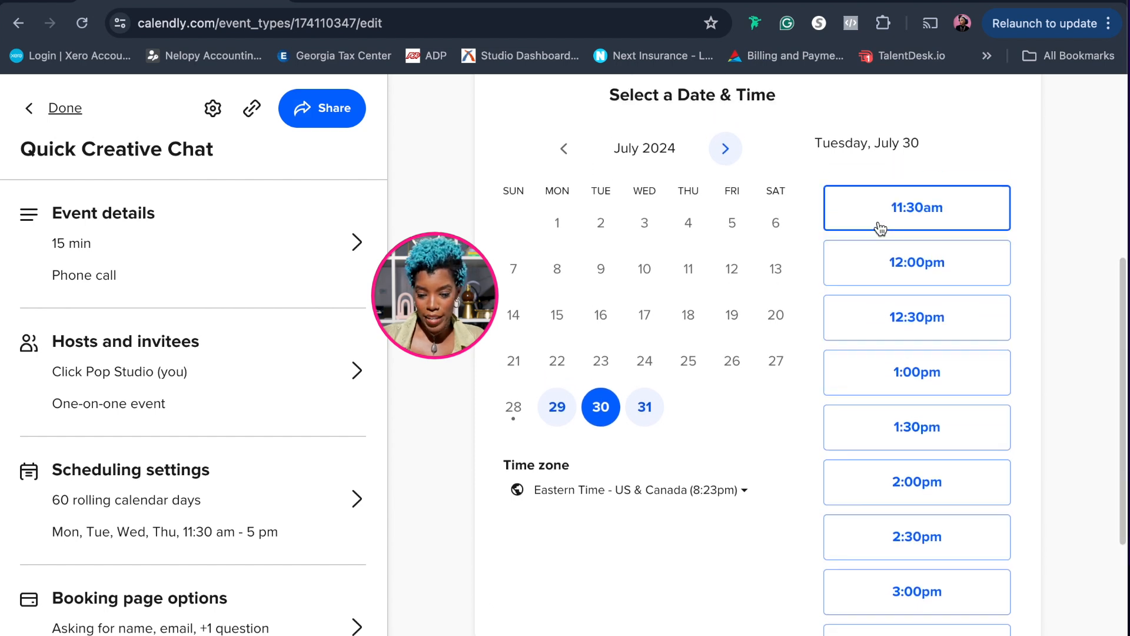
scroll(880, 228, down, 2)
scroll(880, 229, down, 2)
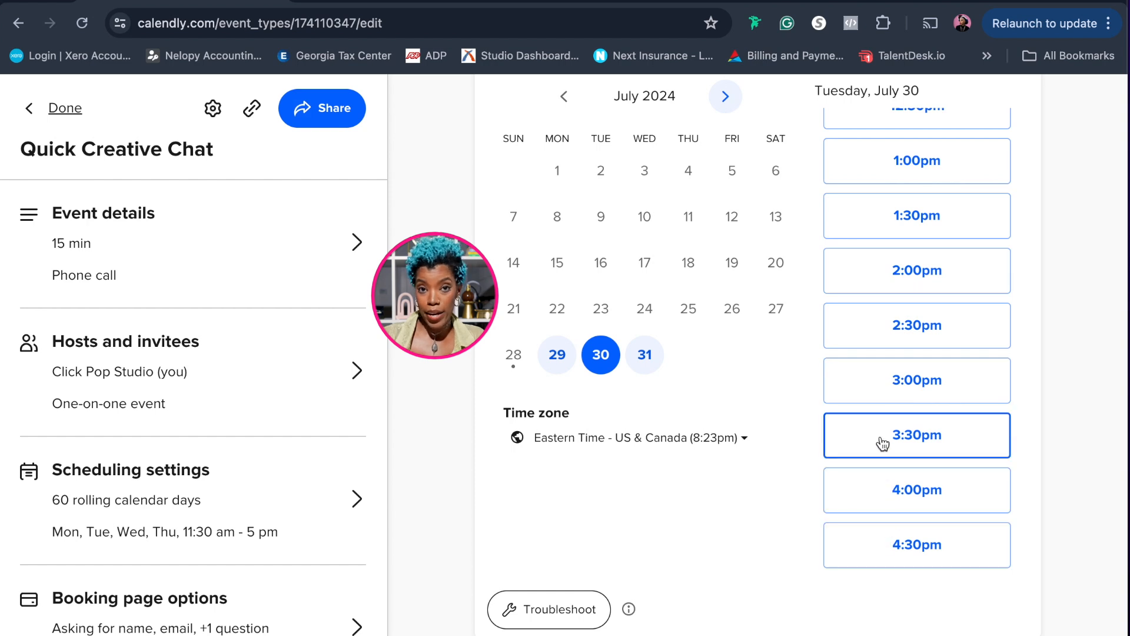
scroll(894, 254, up, 2)
scroll(894, 255, up, 4)
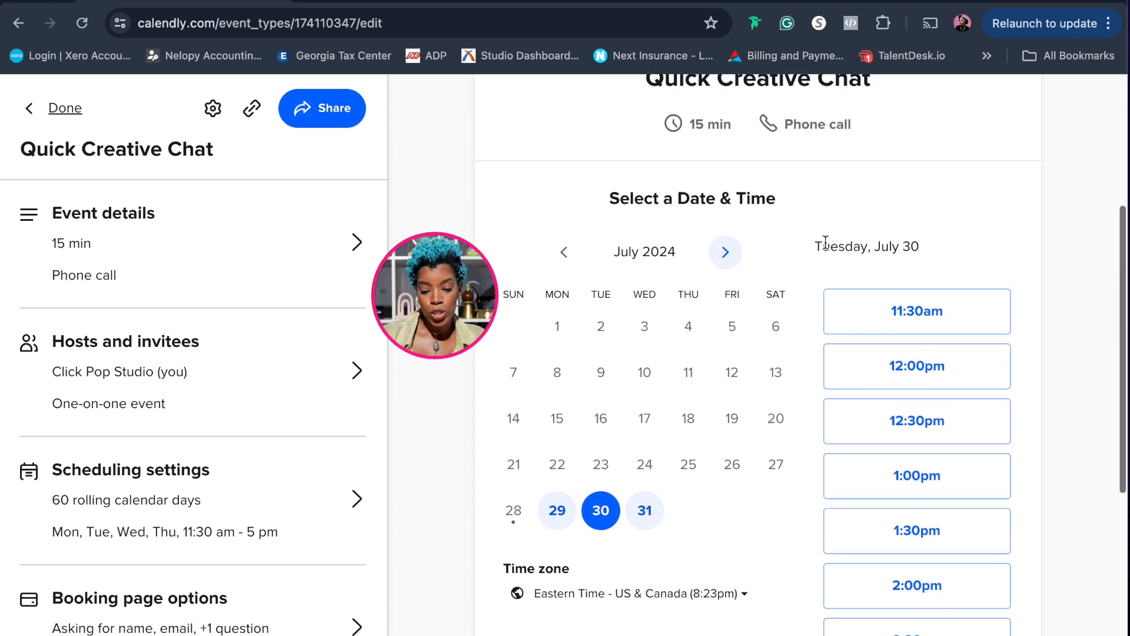
scroll(537, 236, down, 1)
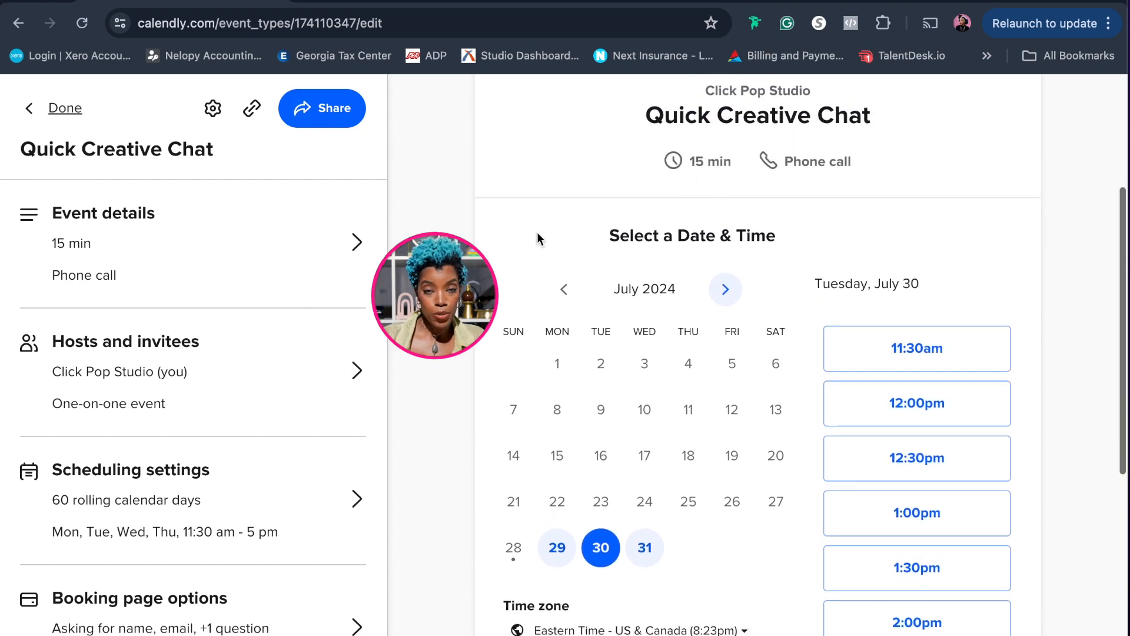
scroll(299, 396, down, 1)
scroll(303, 397, up, 1)
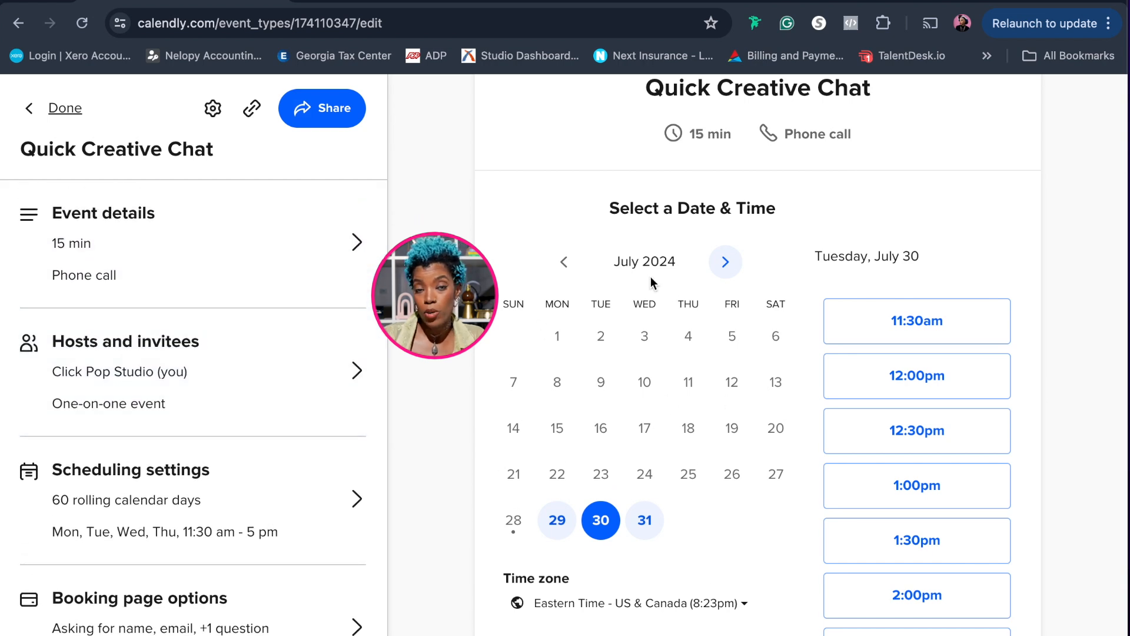
scroll(706, 418, down, 1)
scroll(705, 415, down, 3)
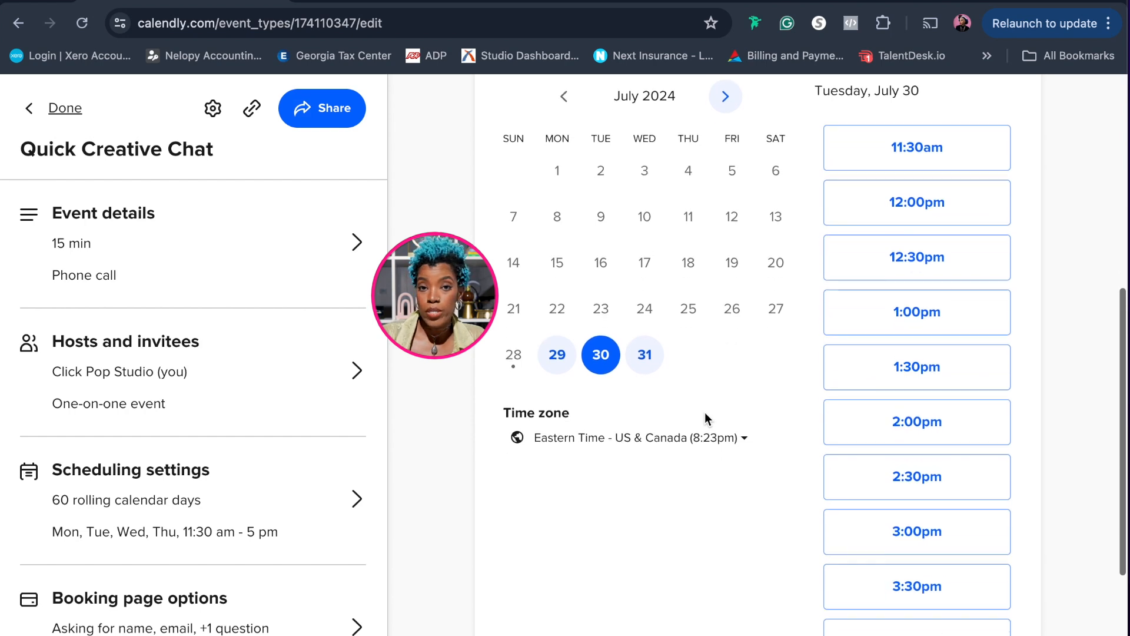
scroll(705, 419, up, 4)
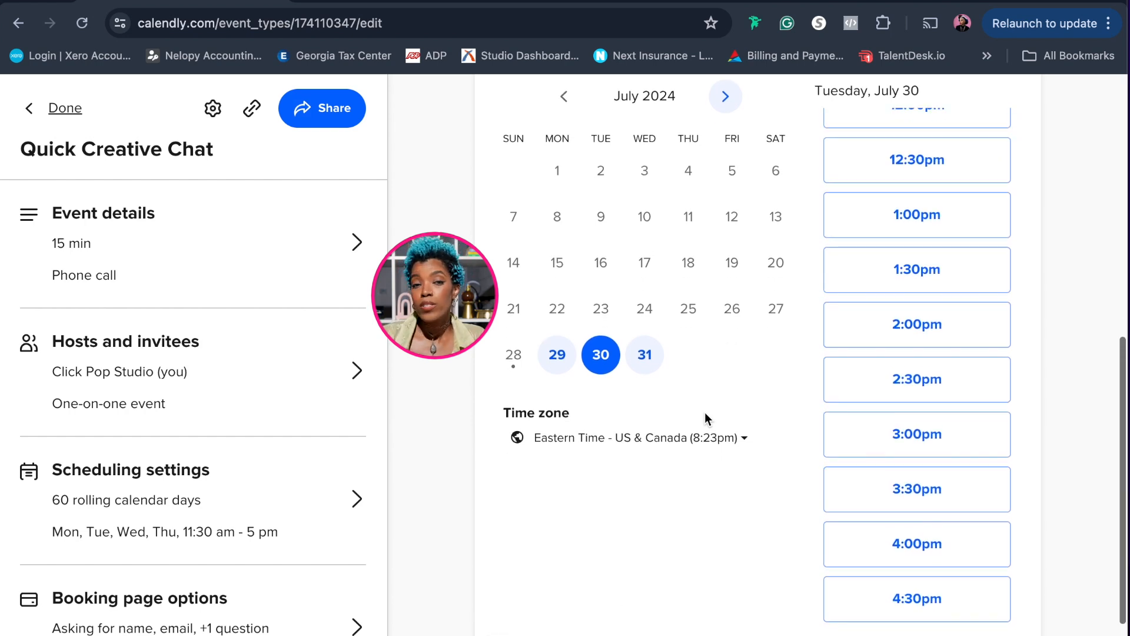
scroll(705, 415, up, 3)
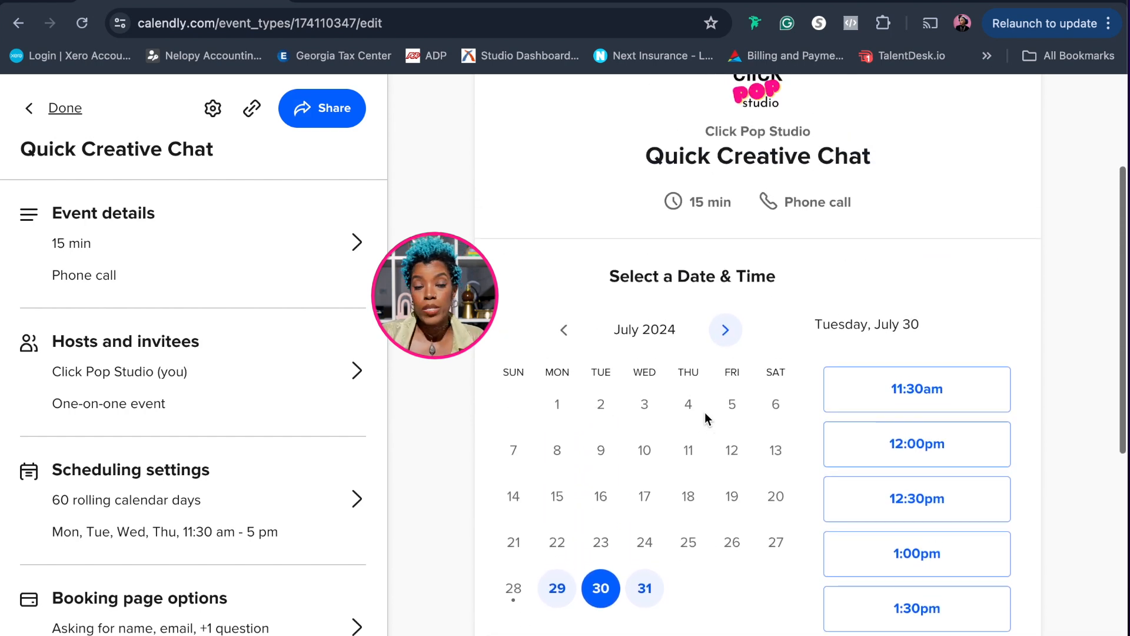
scroll(704, 415, down, 2)
scroll(705, 415, up, 2)
scroll(705, 415, down, 4)
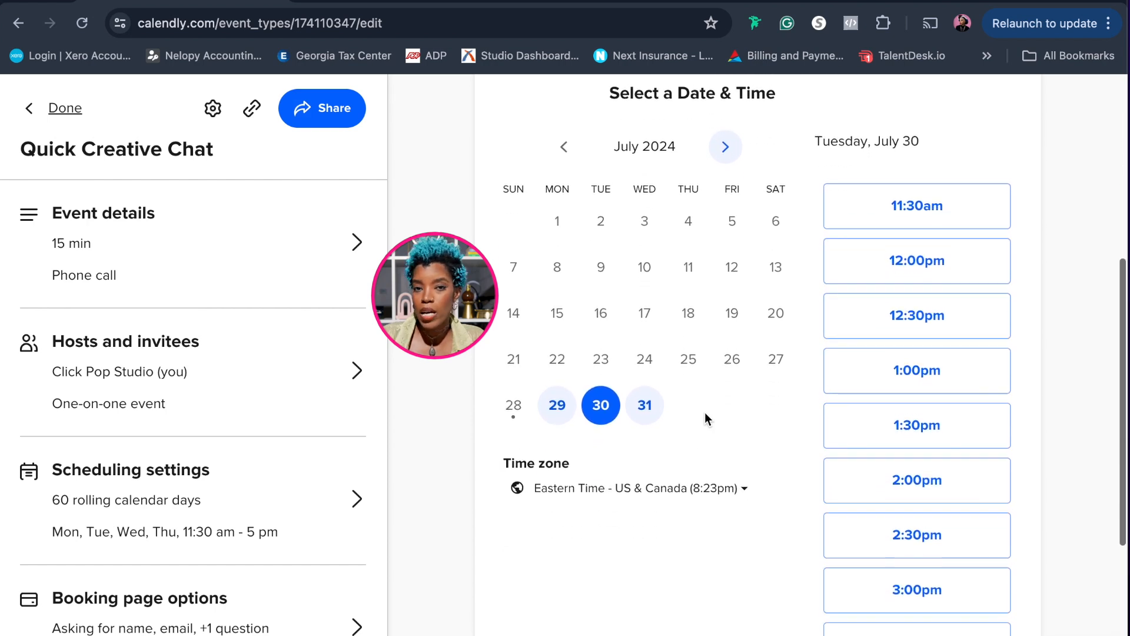
scroll(704, 418, up, 3)
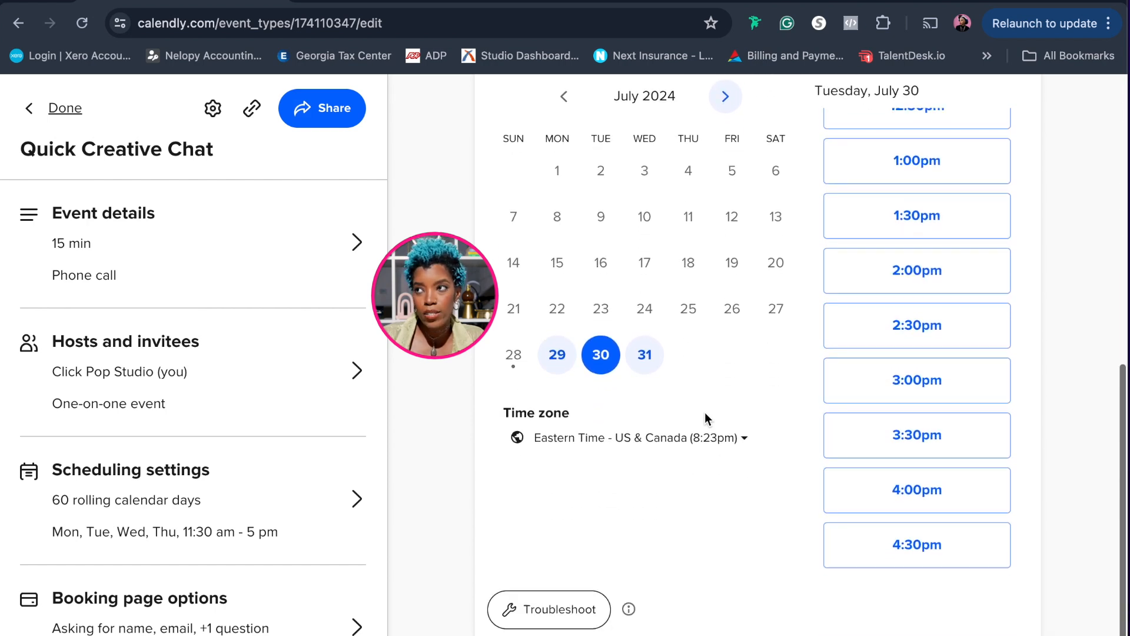
scroll(707, 418, up, 2)
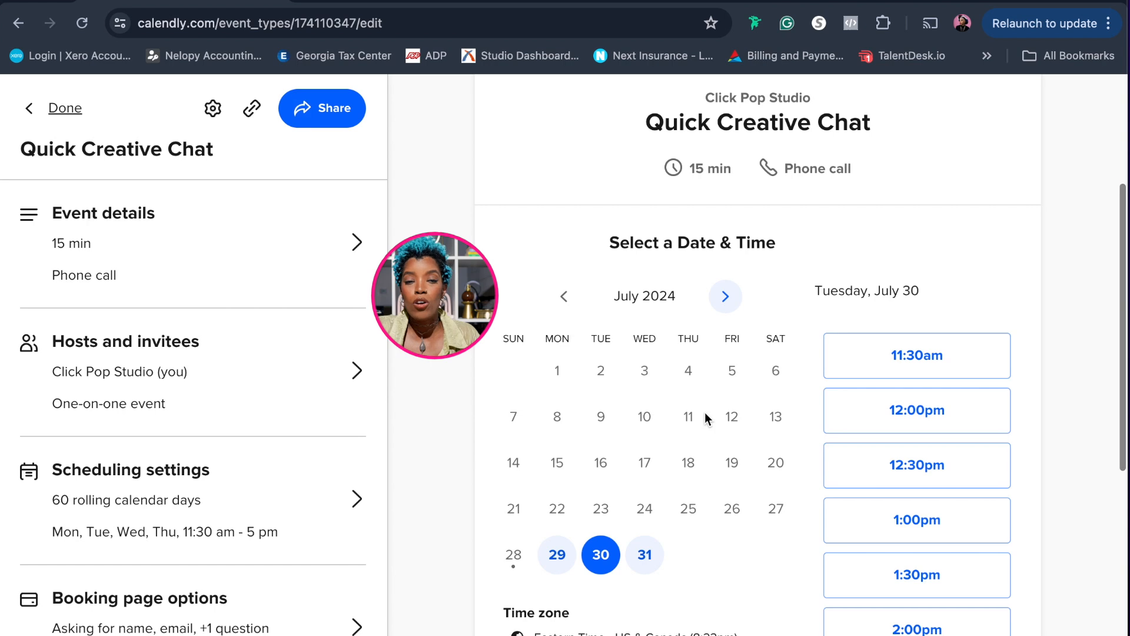
scroll(707, 419, up, 1)
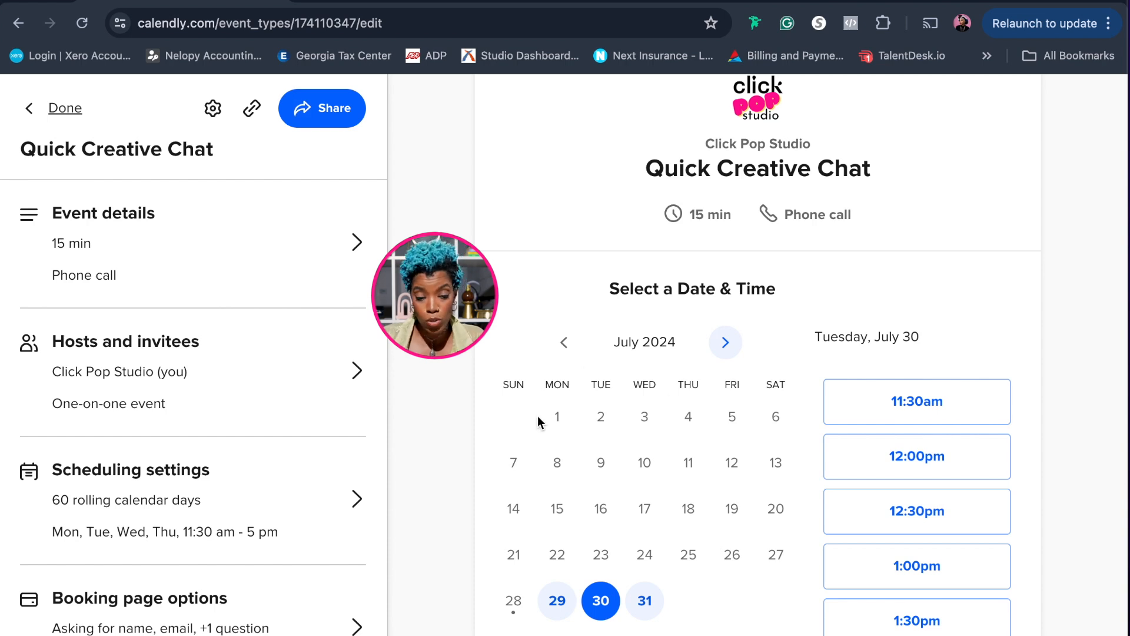
scroll(538, 421, down, 1)
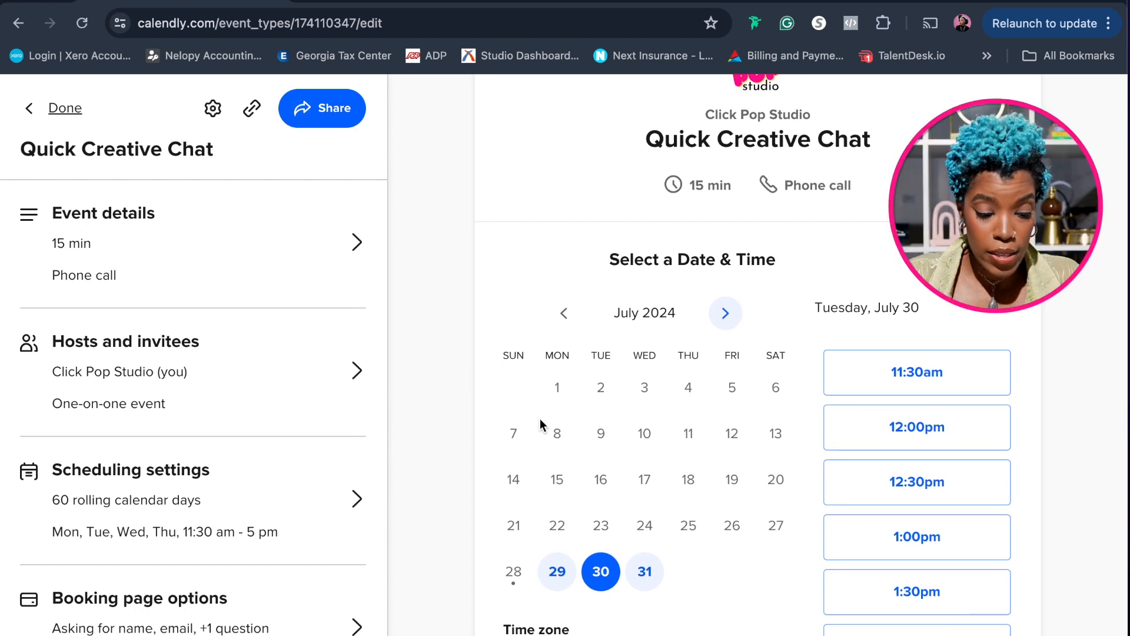
Set the event's buffer time in the scheduling settings to 45 min before and 45 min after the event
scroll(336, 378, down, 2)
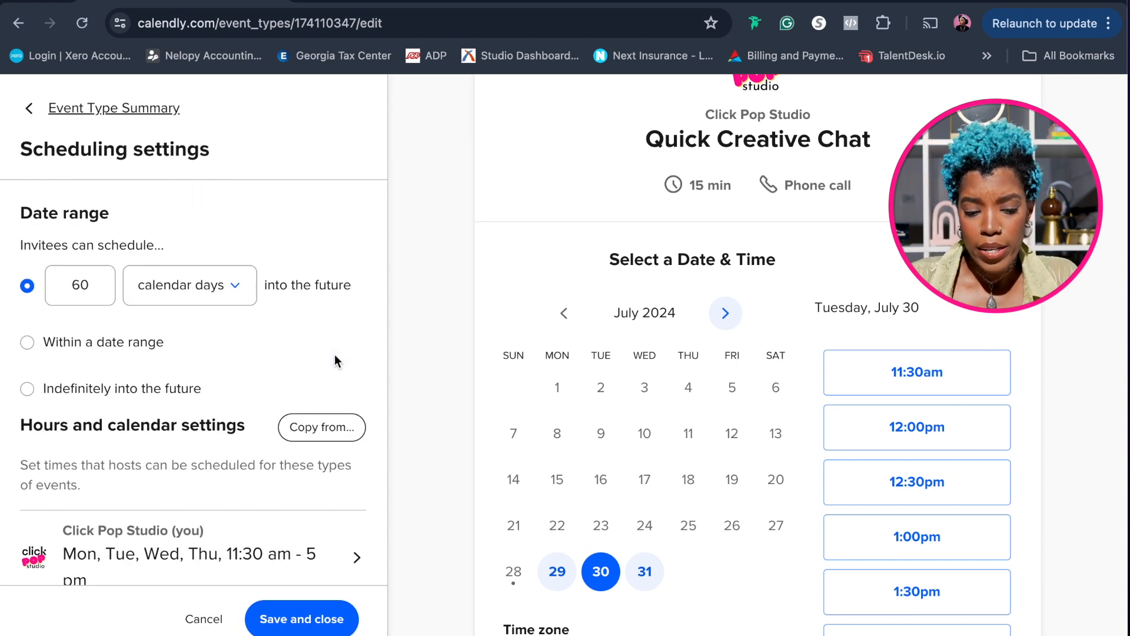
scroll(334, 360, down, 1)
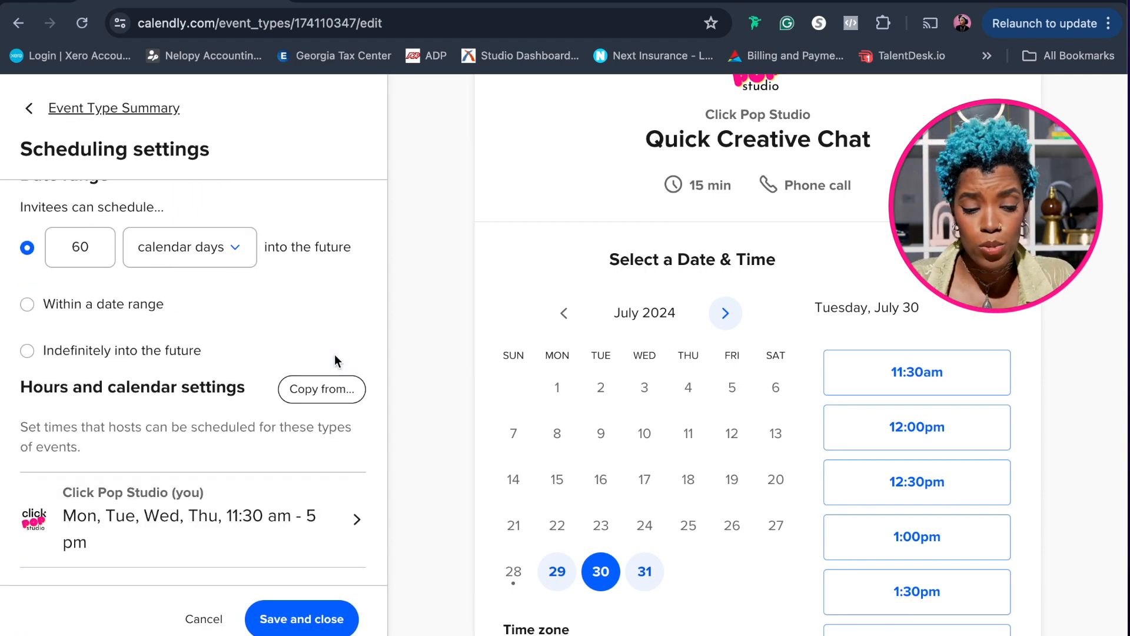
scroll(335, 360, up, 1)
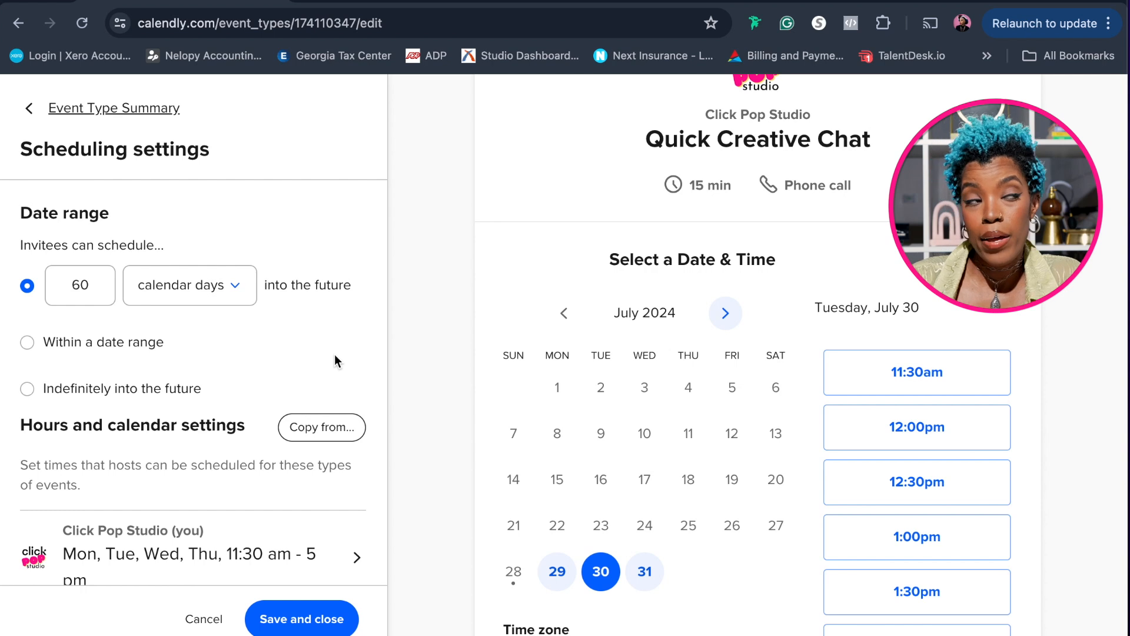
scroll(334, 354, down, 6)
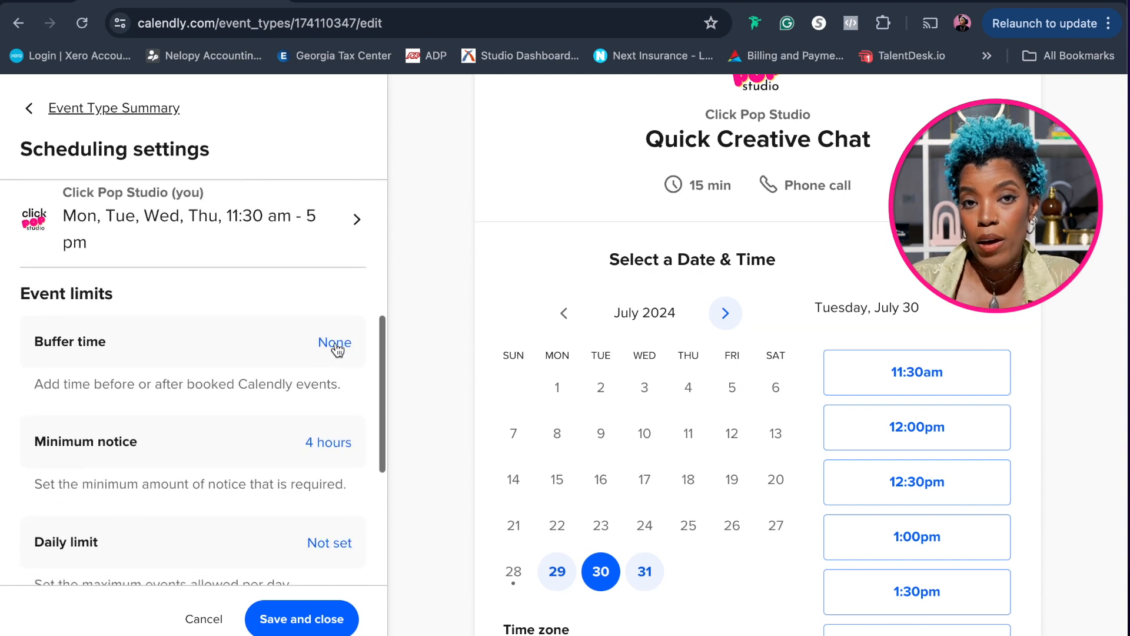
click(336, 346)
scroll(335, 348, down, 2)
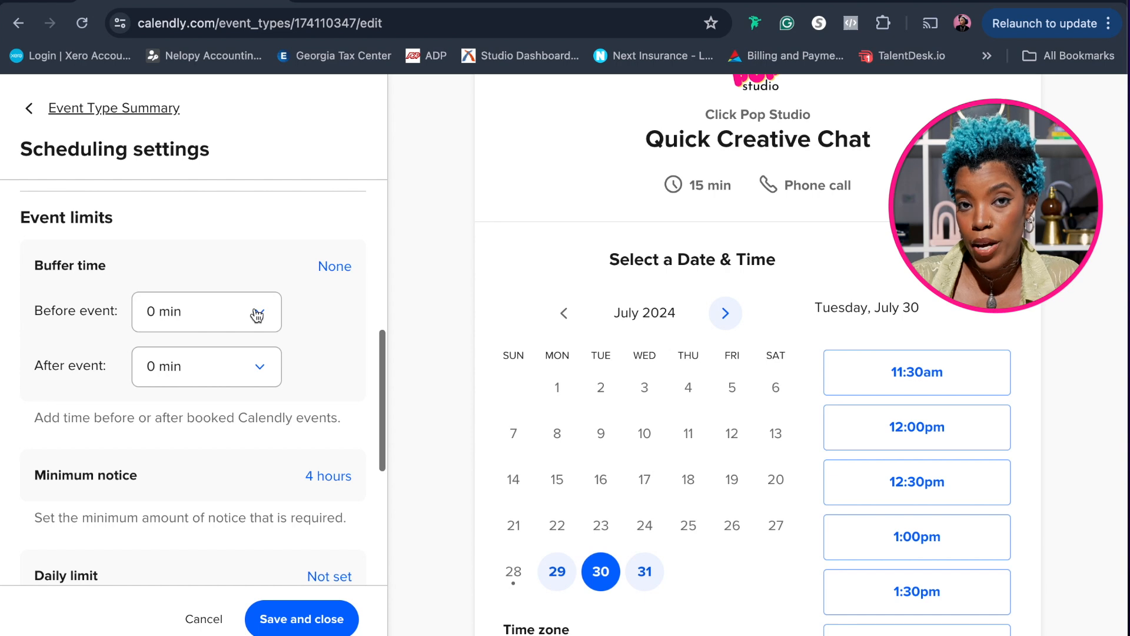
click(256, 315)
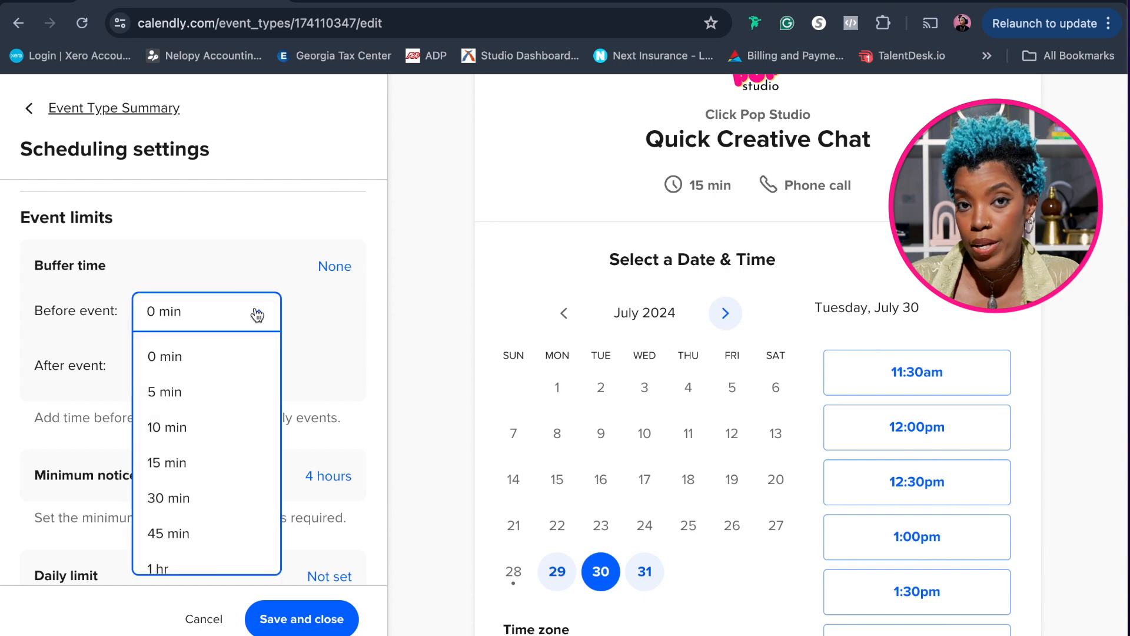
click(192, 535)
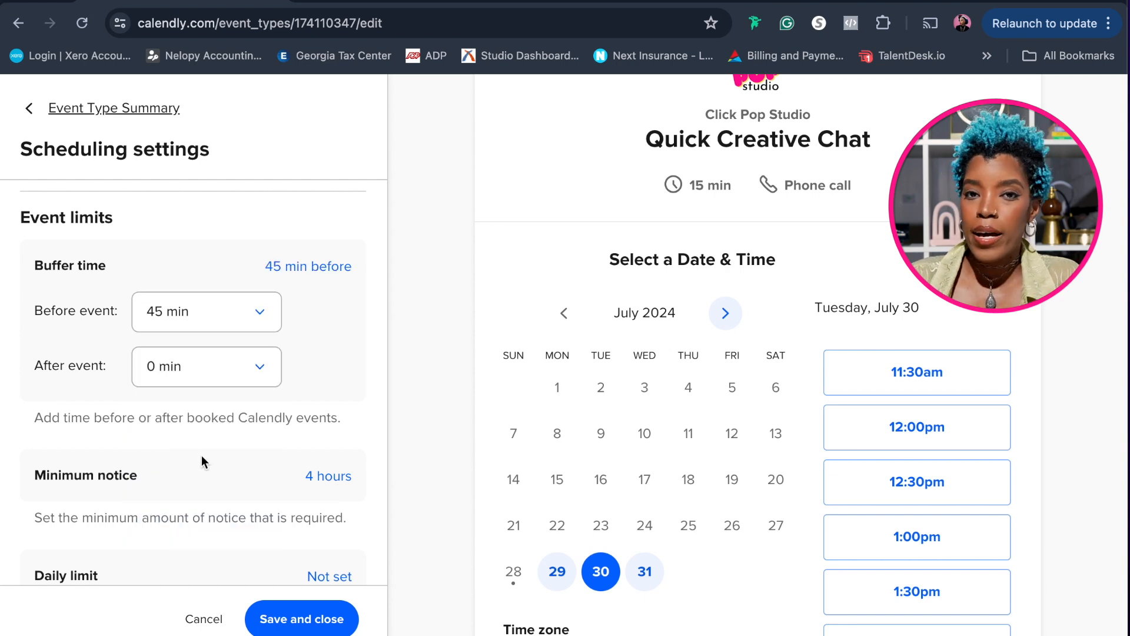
click(259, 371)
scroll(206, 533, down, 2)
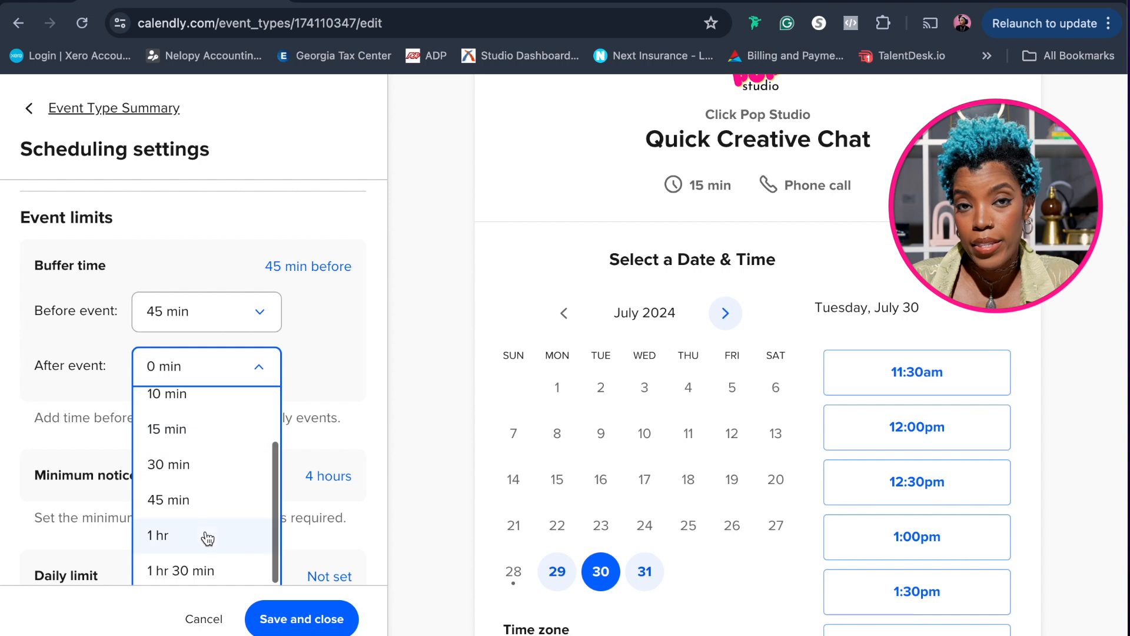
click(194, 501)
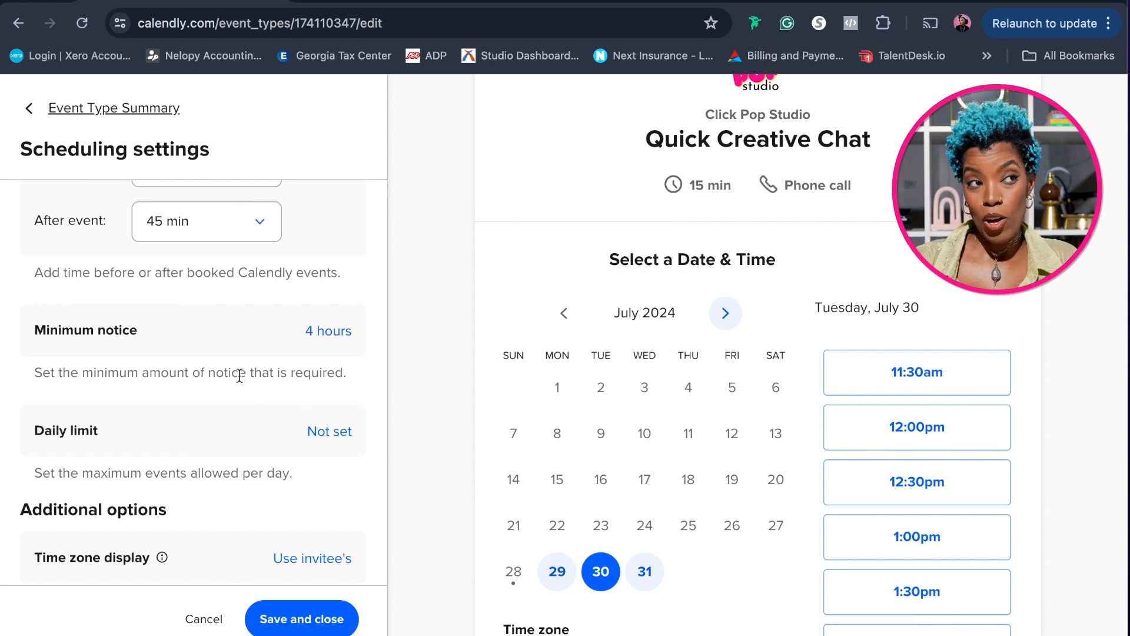
Set the minimum notice for invitees to 1 day before the event start time
scroll(239, 376, up, 1)
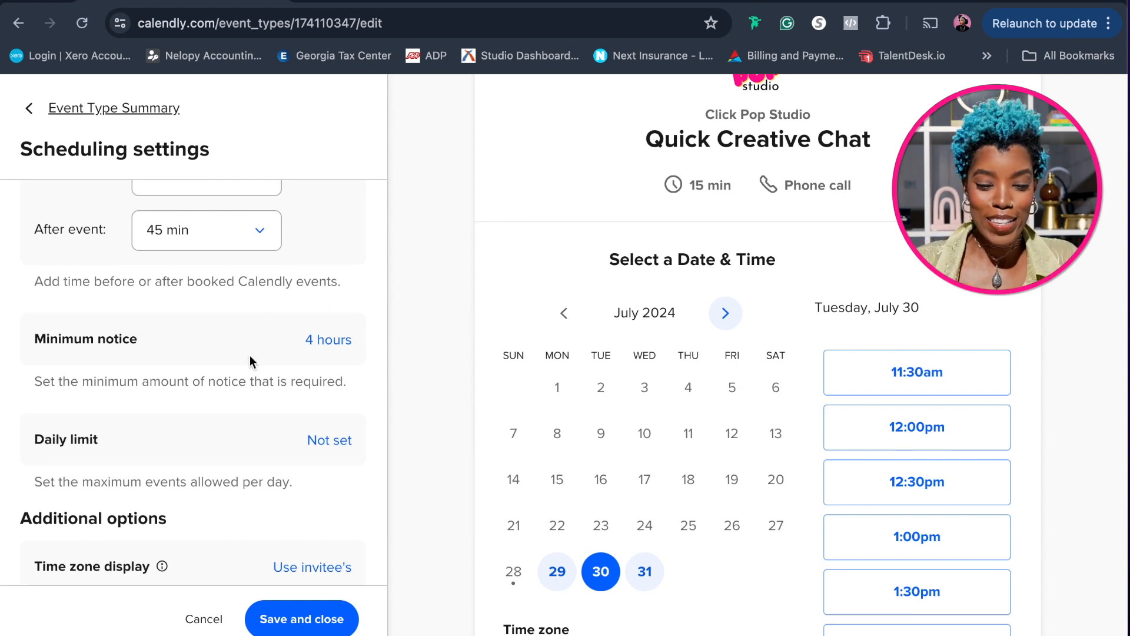
click(318, 342)
scroll(317, 345, up, 3)
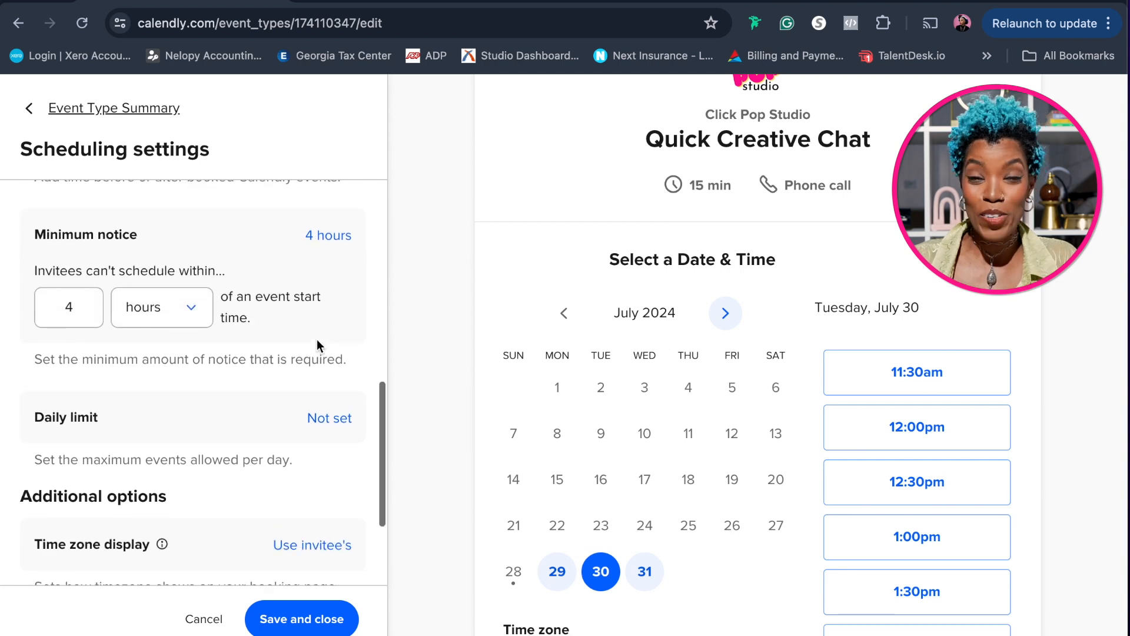
click(77, 334)
key(BackSpace)
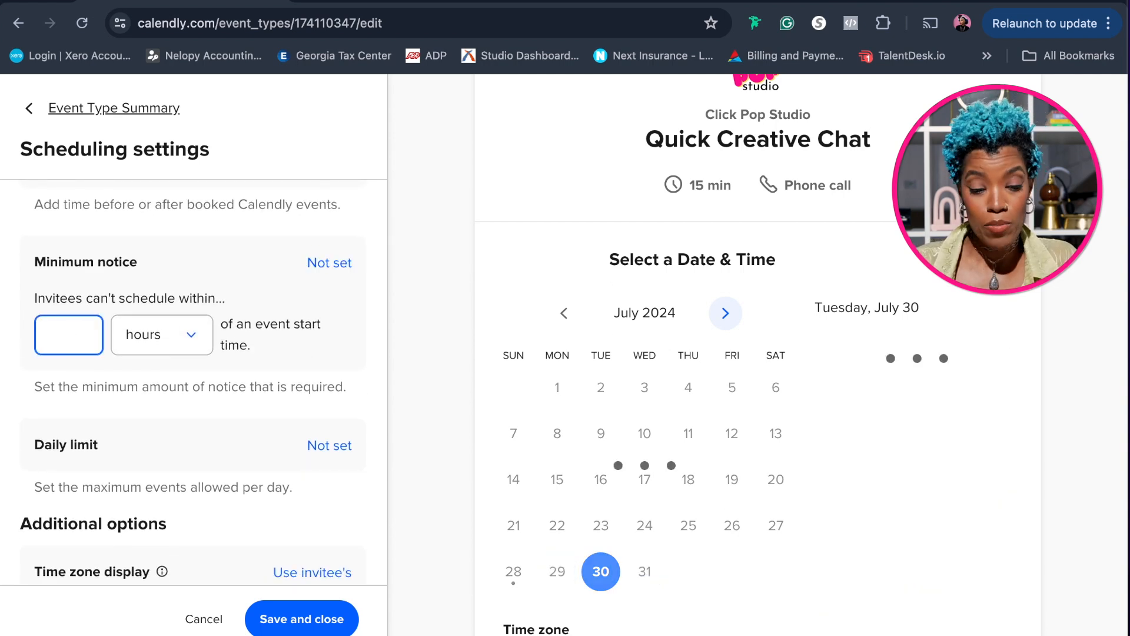
text(1)
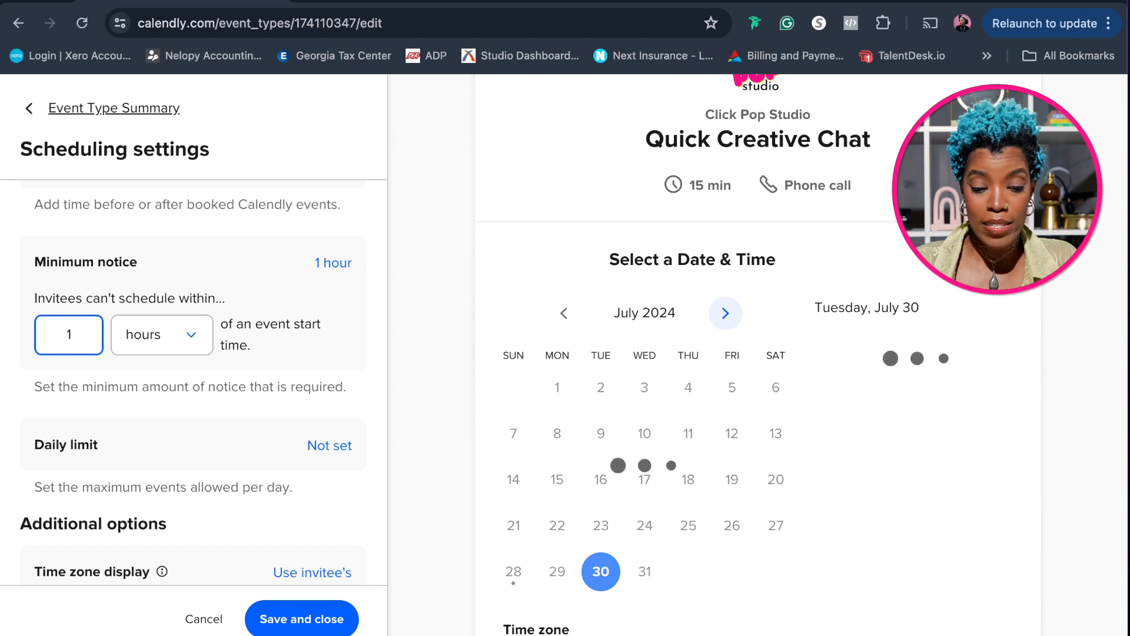
click(192, 340)
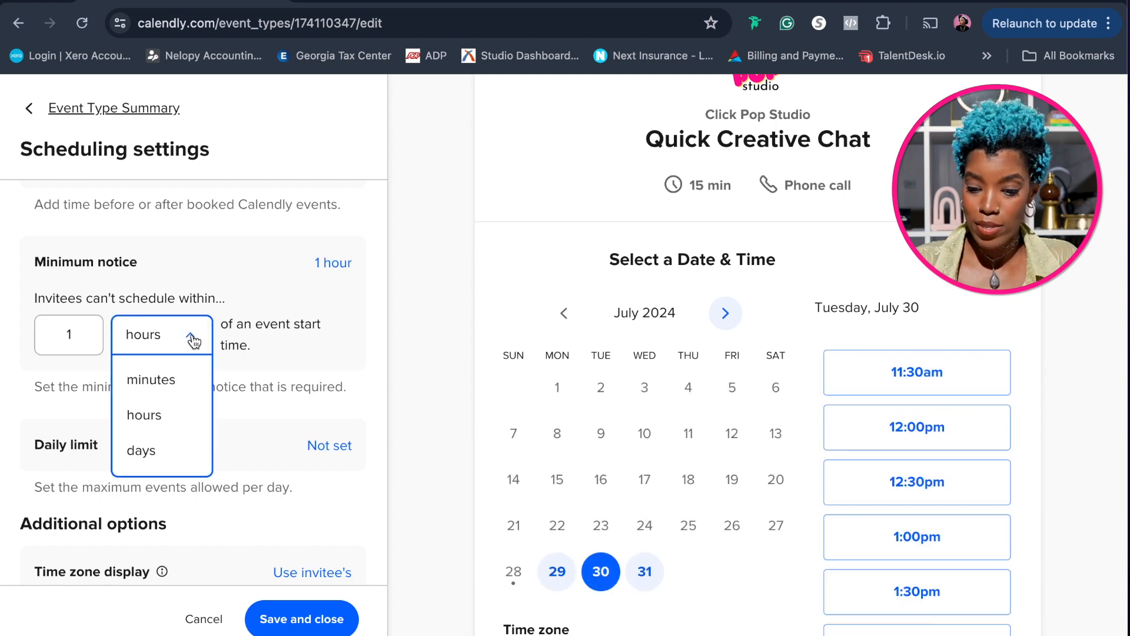
click(173, 453)
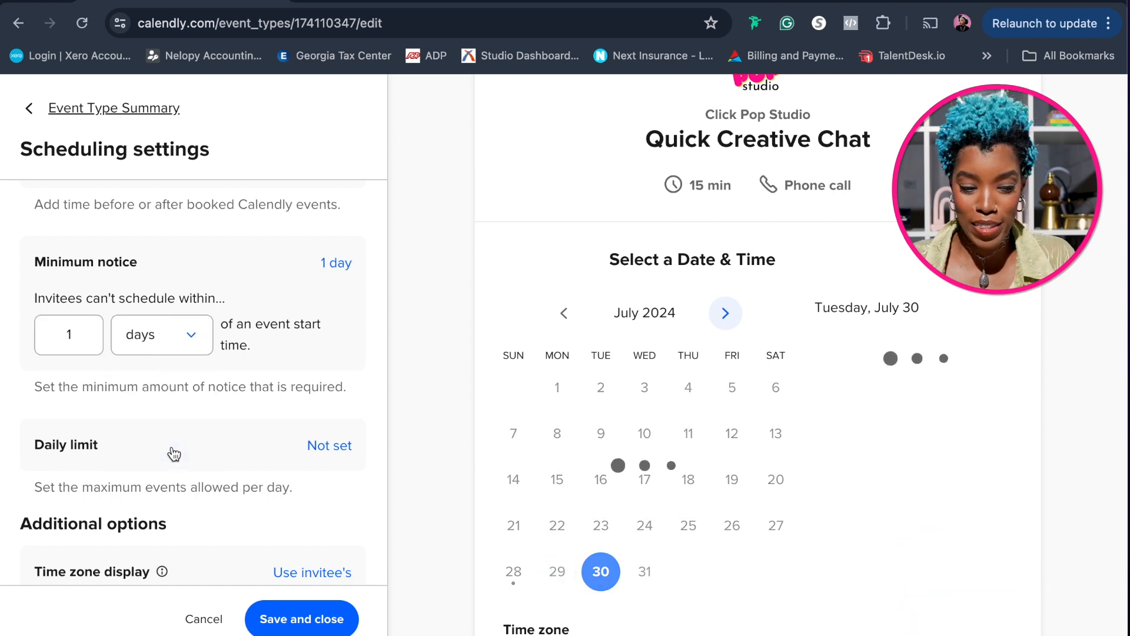
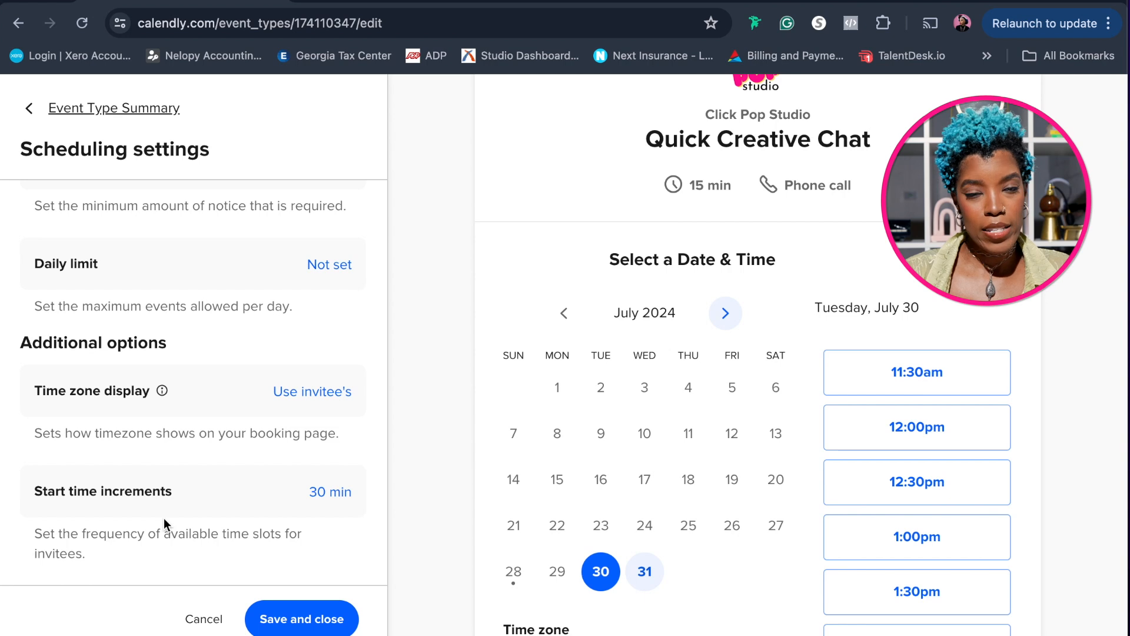
Review the remaining scheduling settings, including daily limit, time zone display and start time increments, and save them
scroll(163, 518, up, 2)
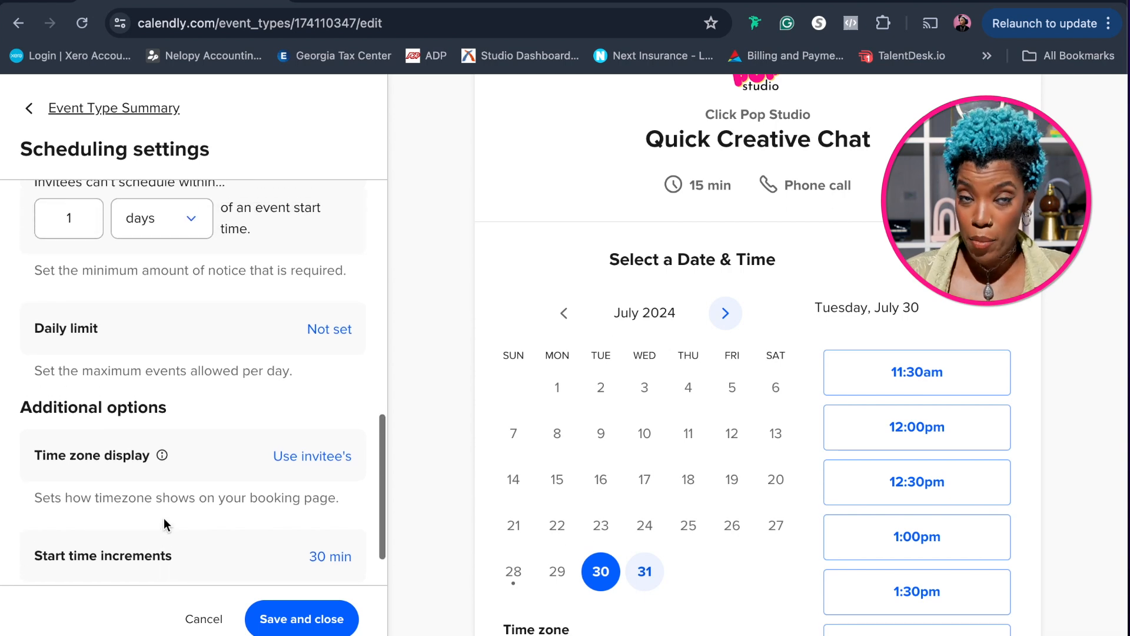
scroll(164, 518, down, 1)
scroll(166, 522, down, 1)
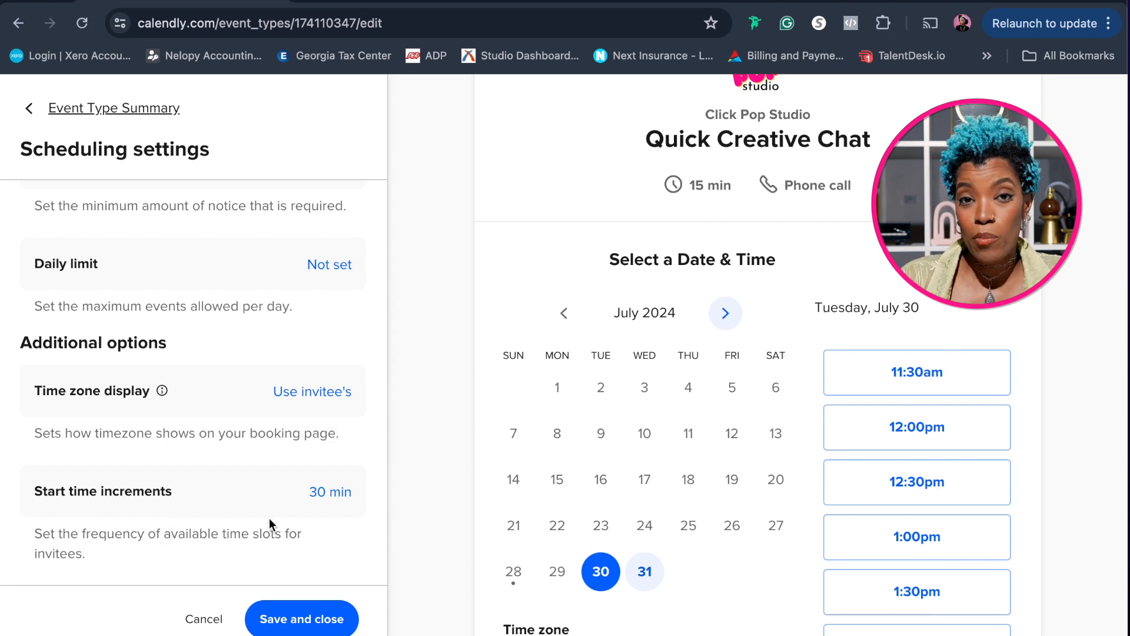
click(287, 624)
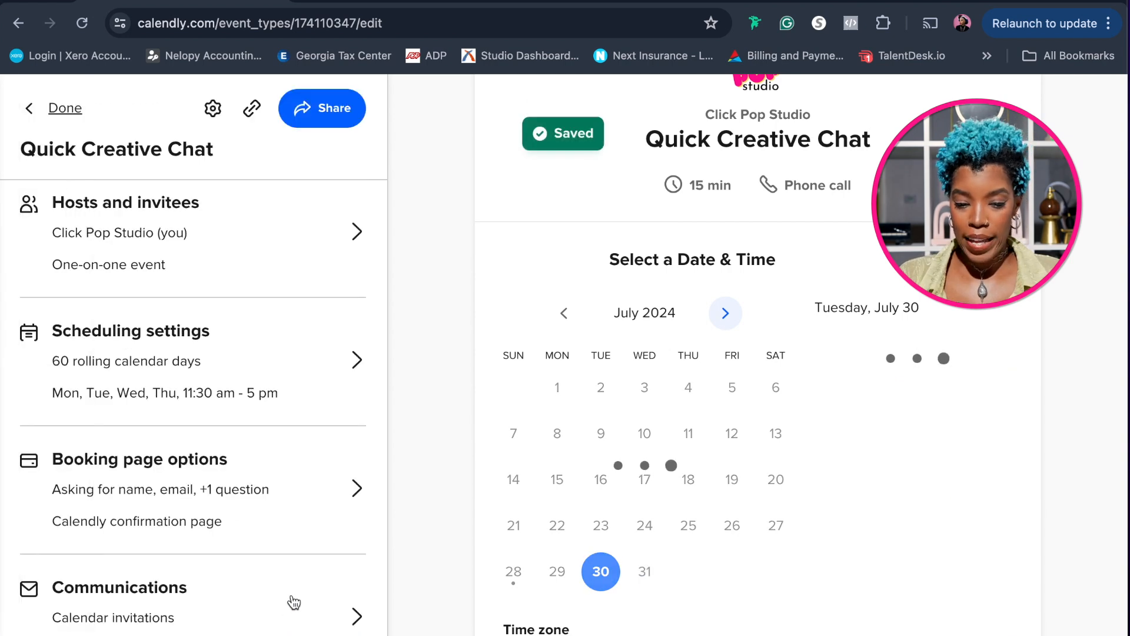
In the booking page options, replace the text of the first invitee question with "Phone Number"
scroll(340, 434, down, 1)
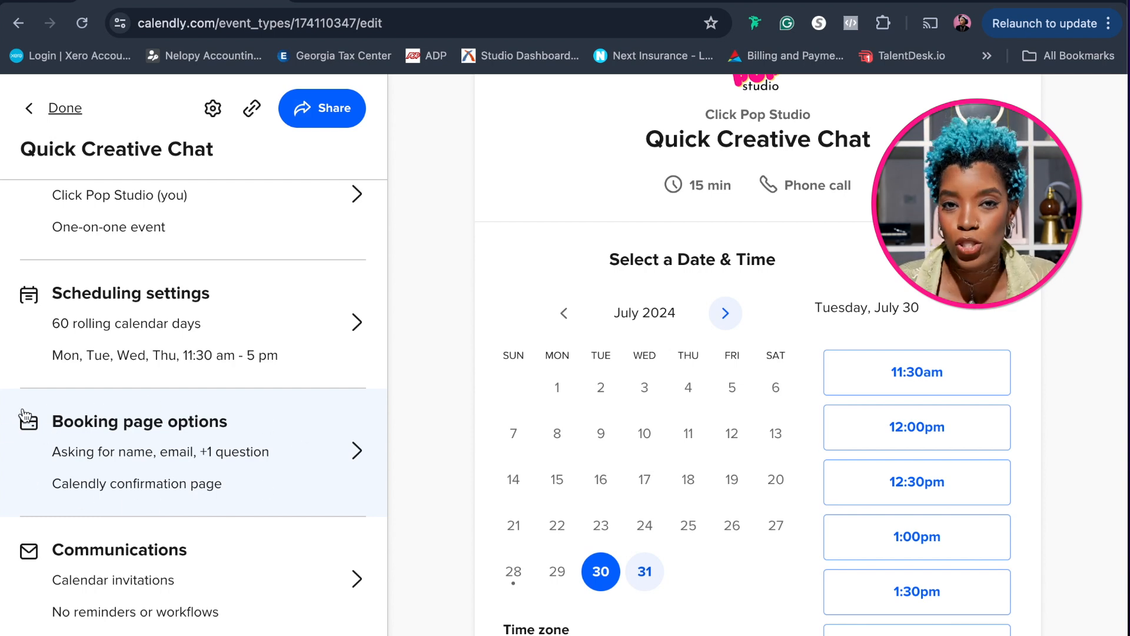
click(309, 470)
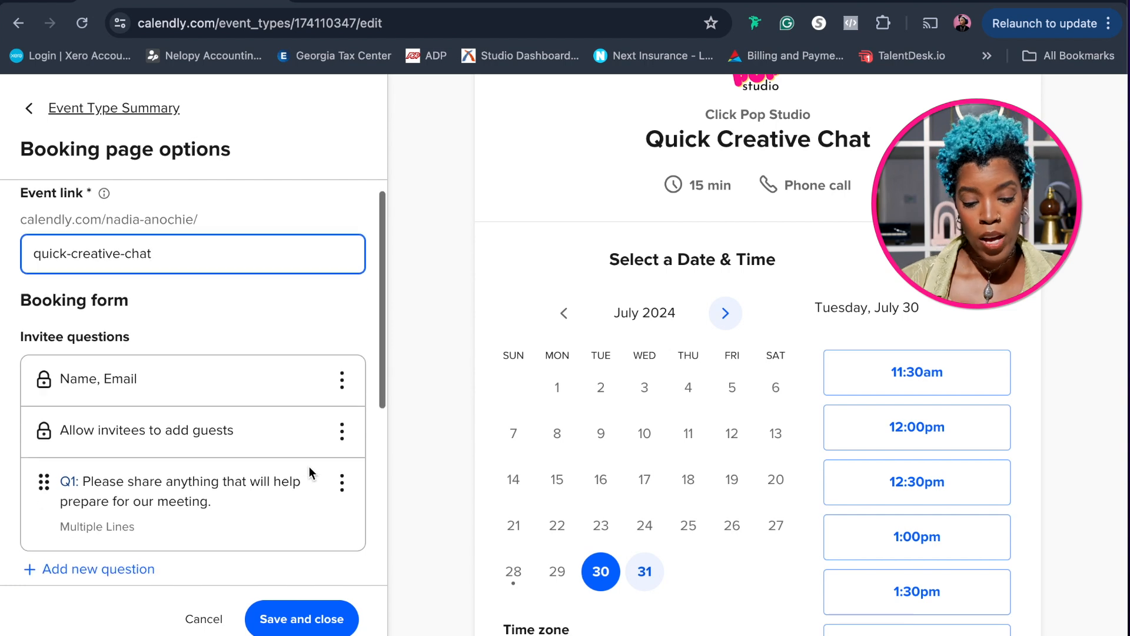
scroll(309, 466, down, 2)
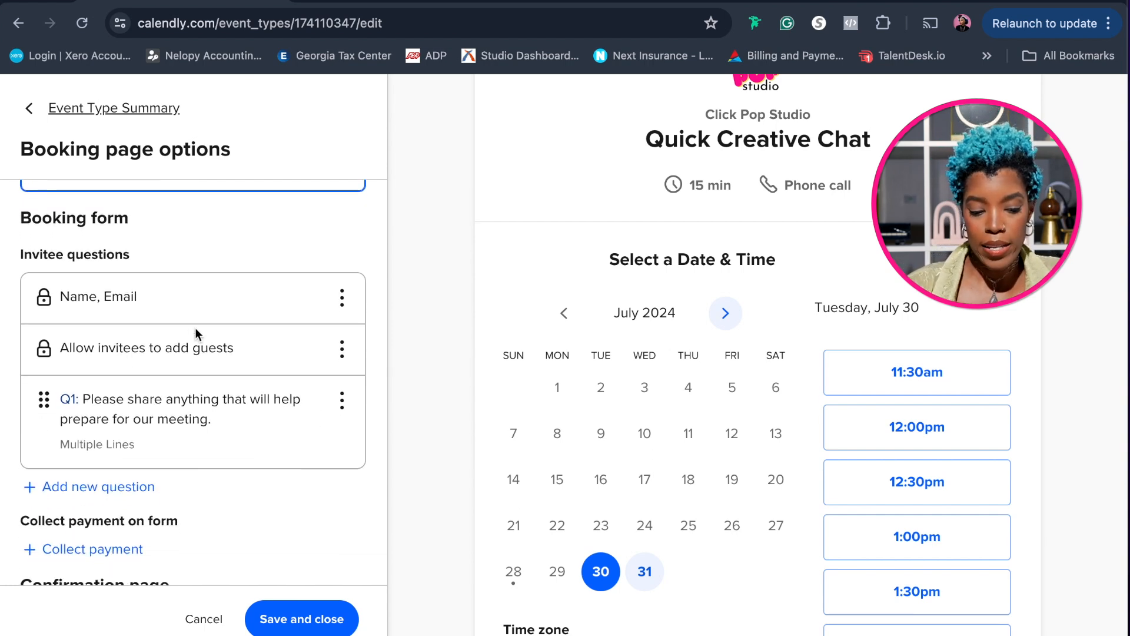
scroll(159, 415, down, 2)
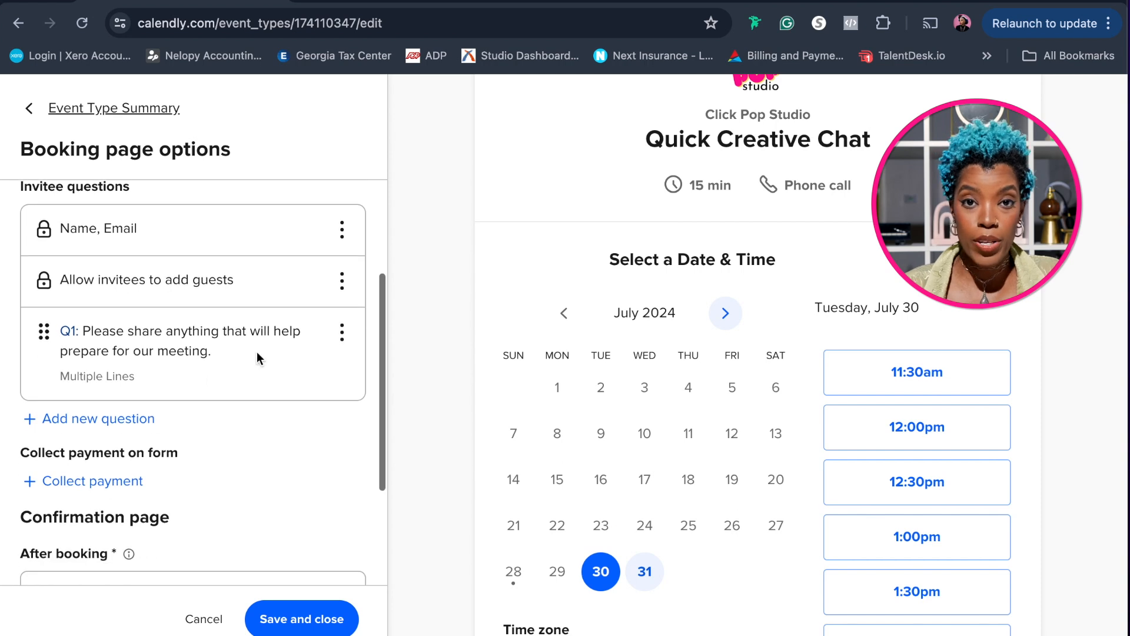
click(342, 333)
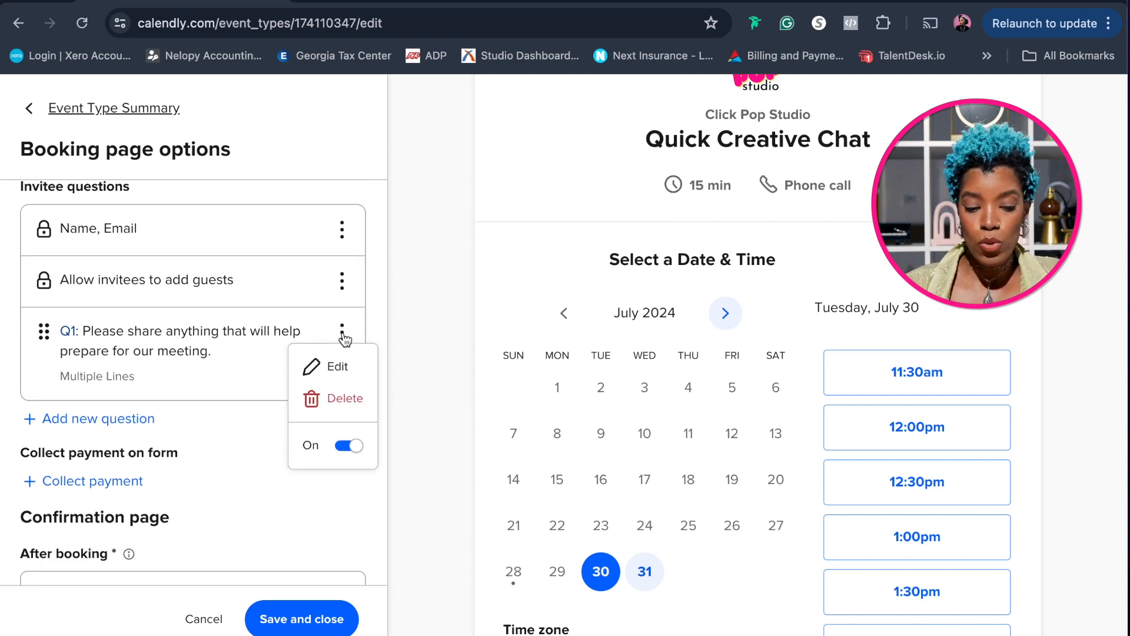
click(337, 365)
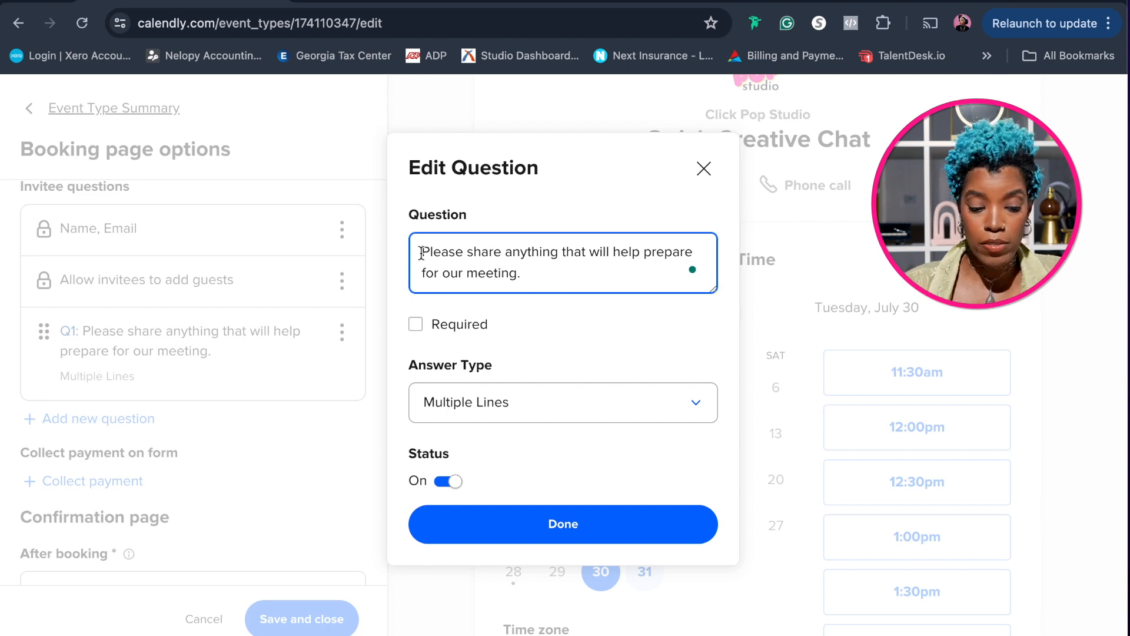
drag(423, 254, 521, 274)
text(Phone Num)
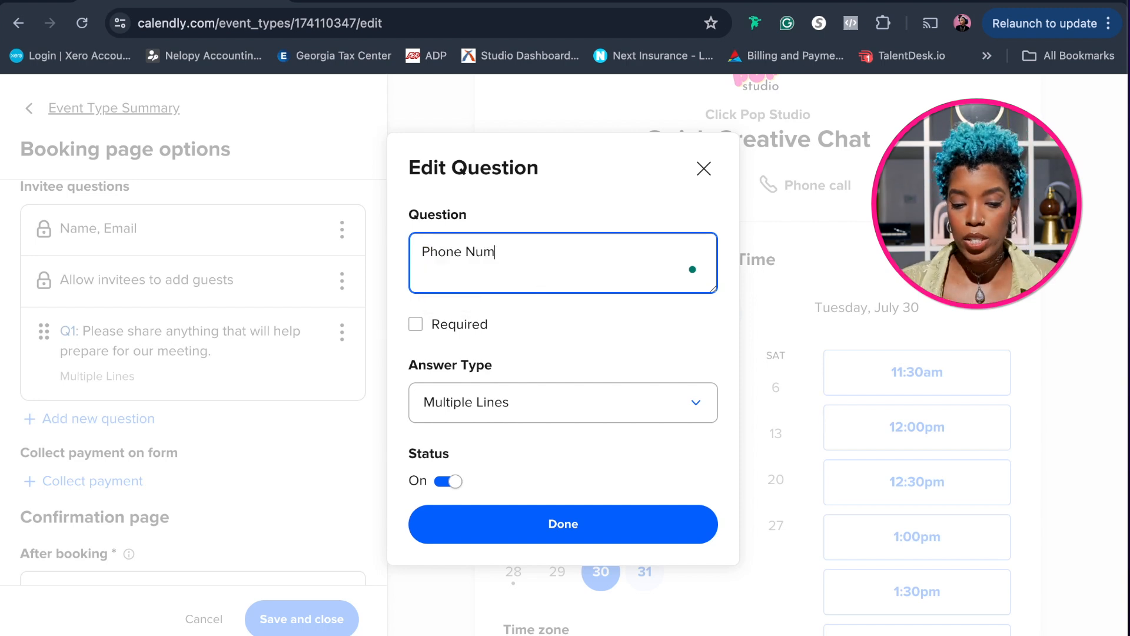
text(ber)
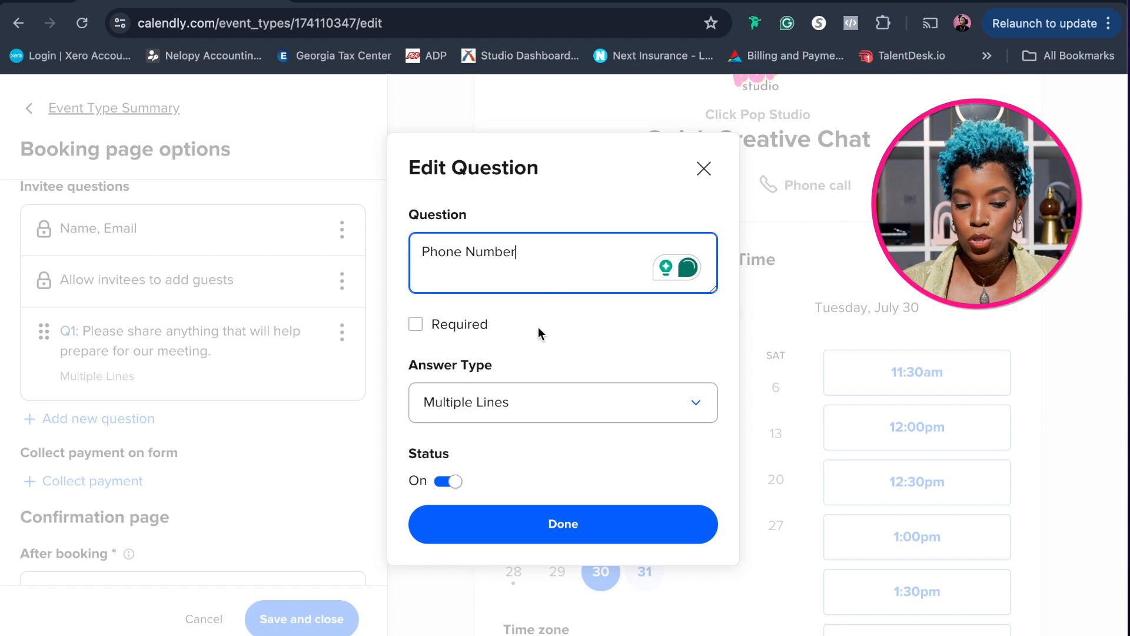
Make the Phone Number question required and set its answer type to Phone Number
click(416, 325)
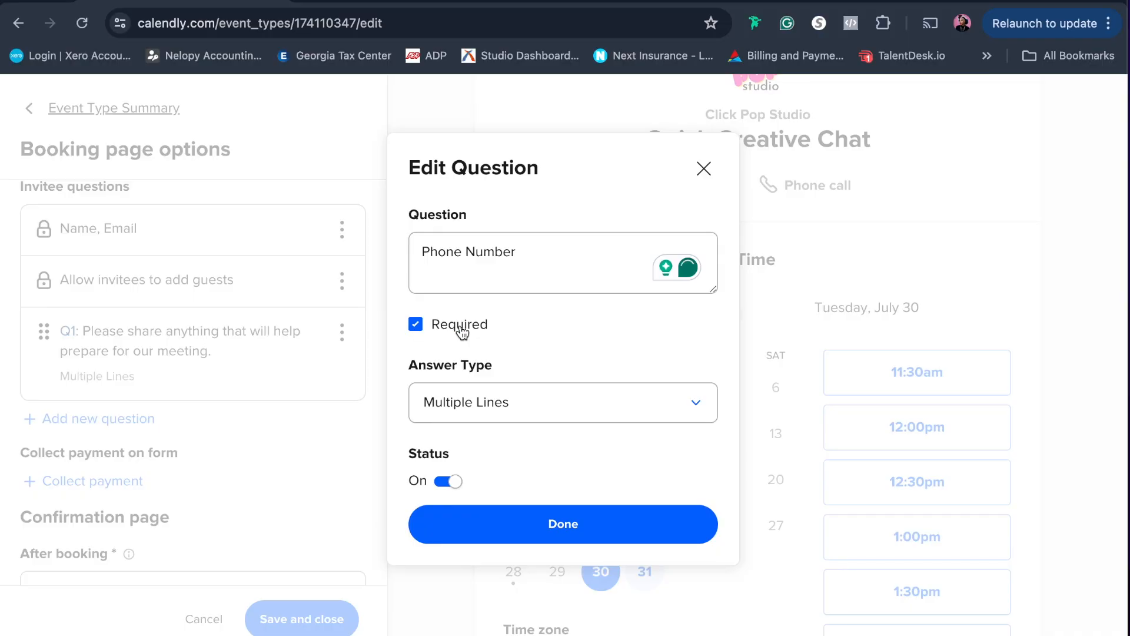
click(588, 400)
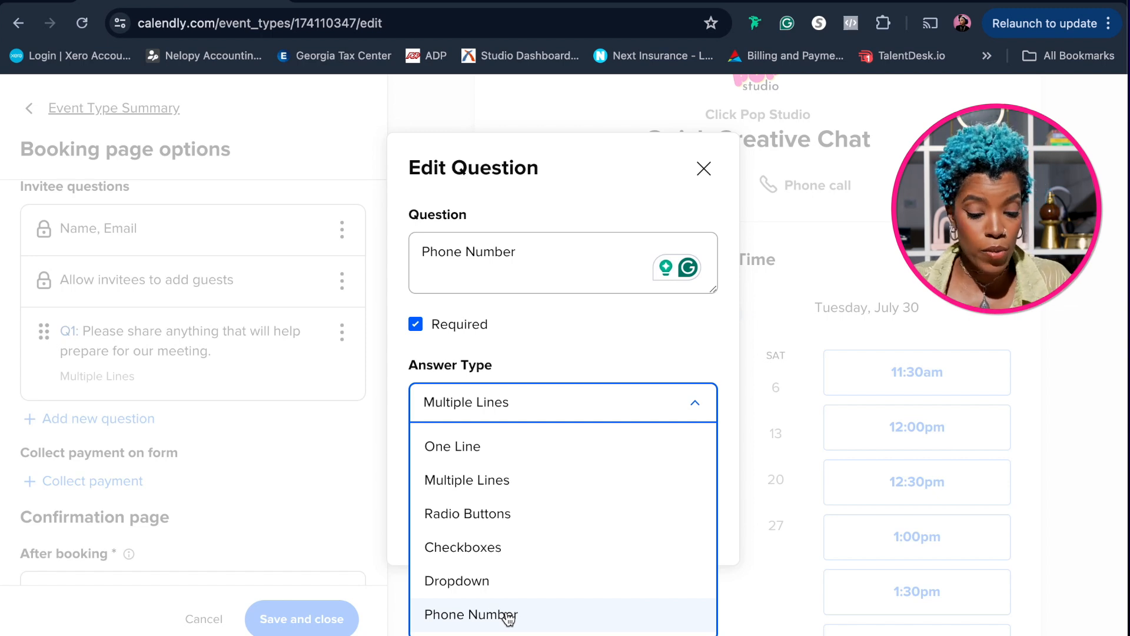
click(506, 618)
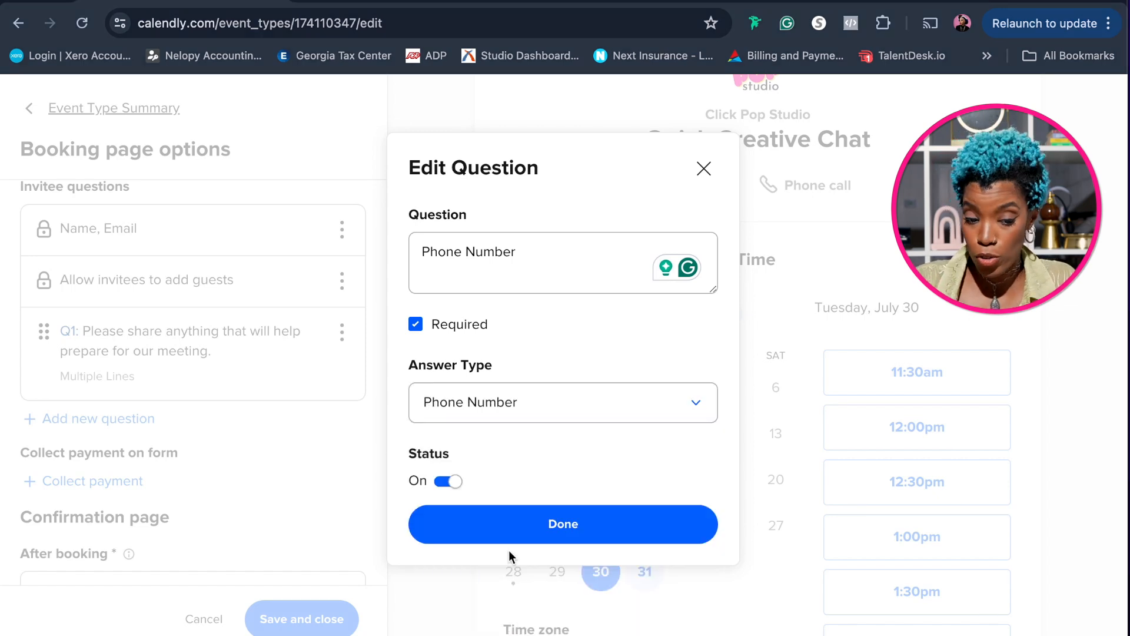
click(605, 524)
Add a required invitee question reading "Website & Instagram" with the One Line answer type
click(90, 400)
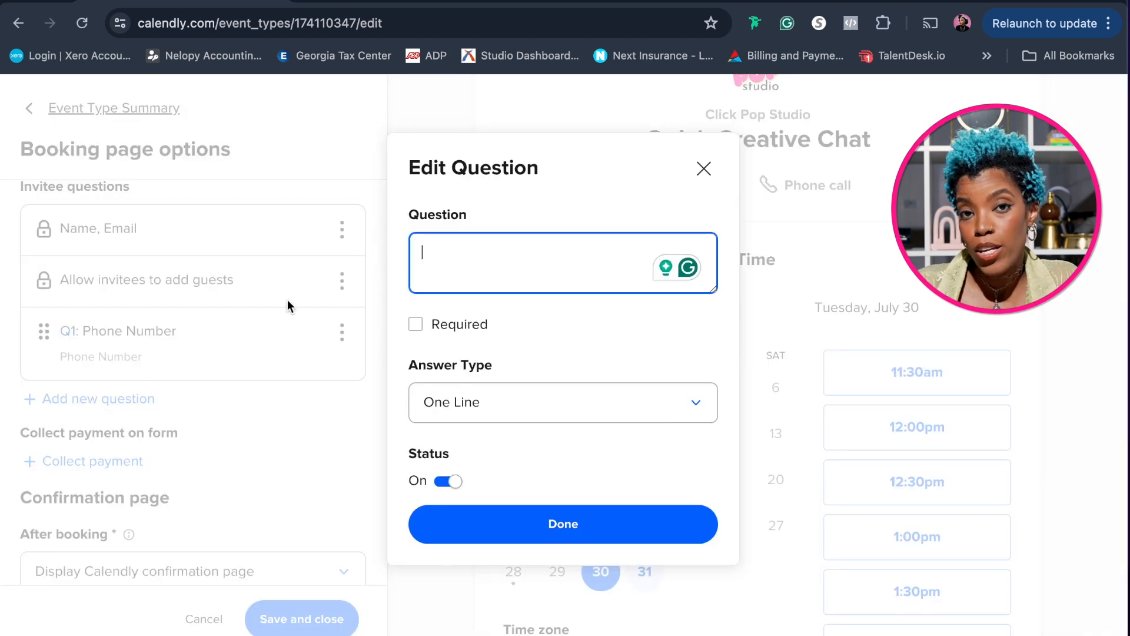
text(W)
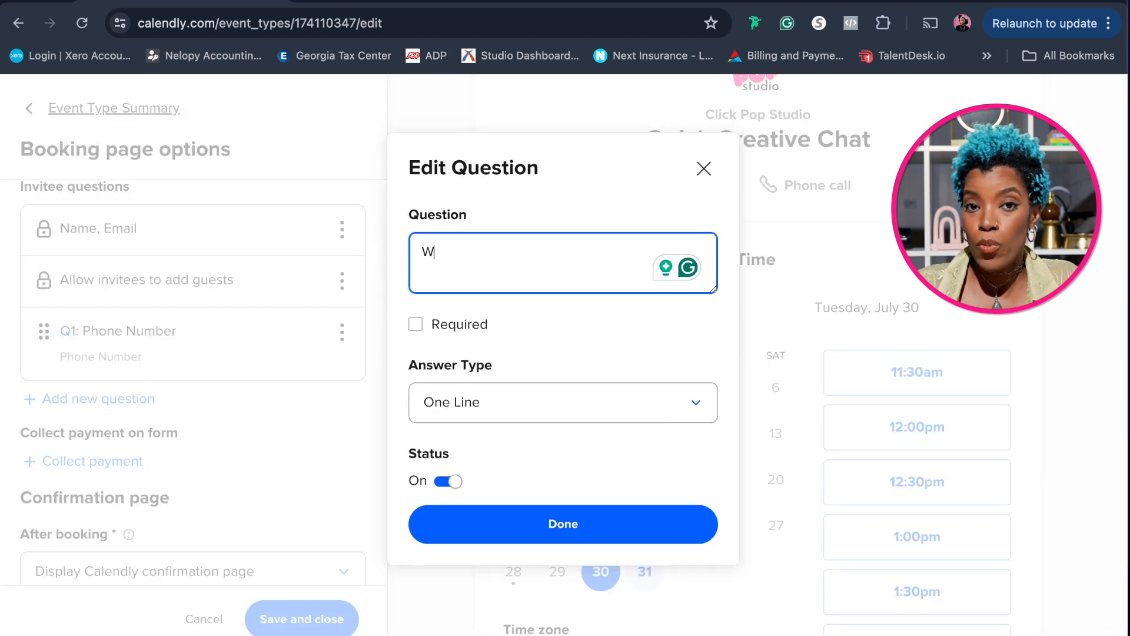
text(ebsite)
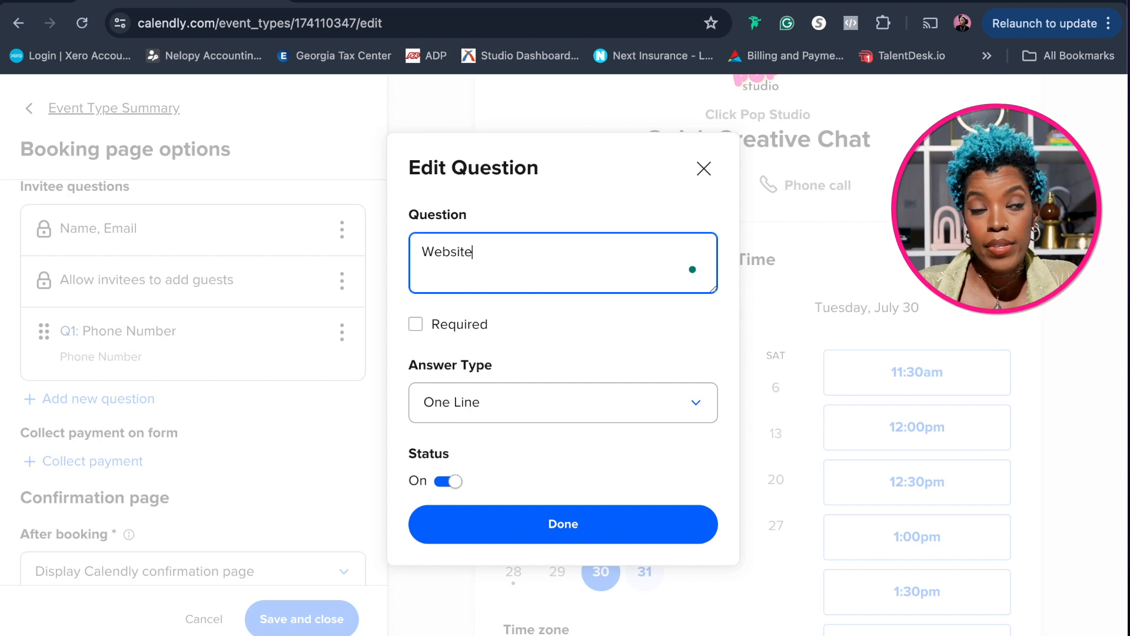
text( & I)
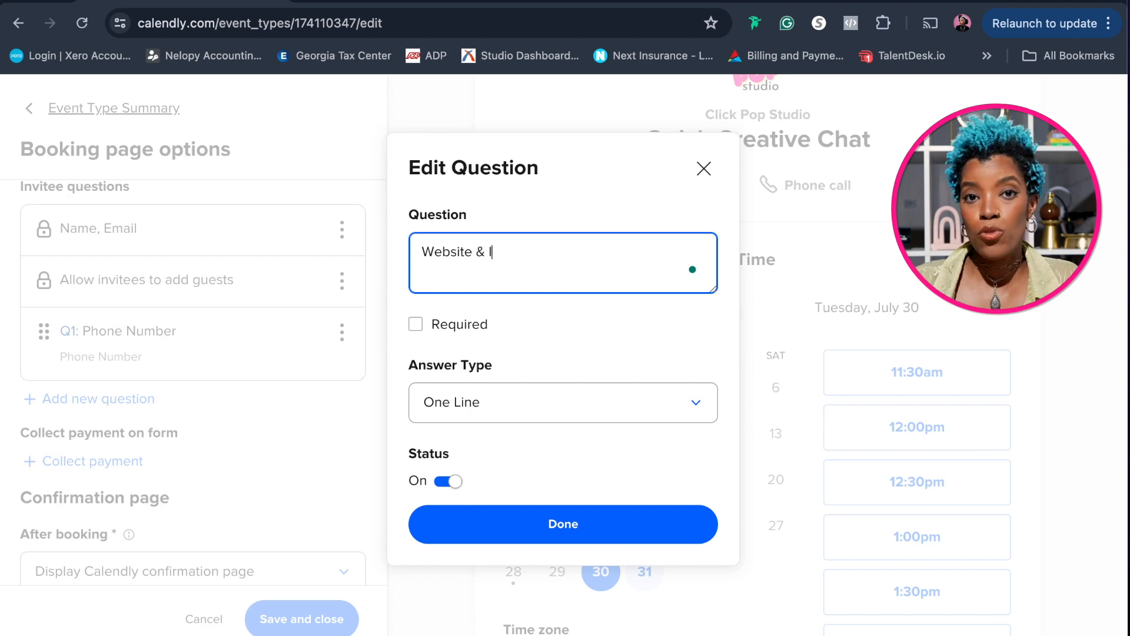
text(nstagram)
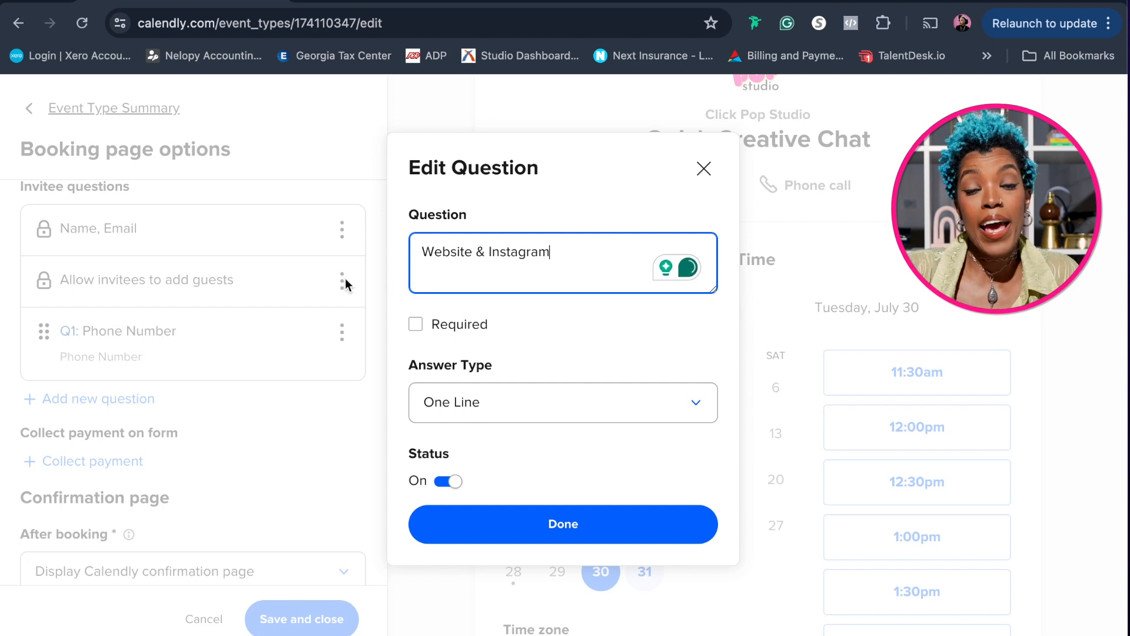
click(416, 324)
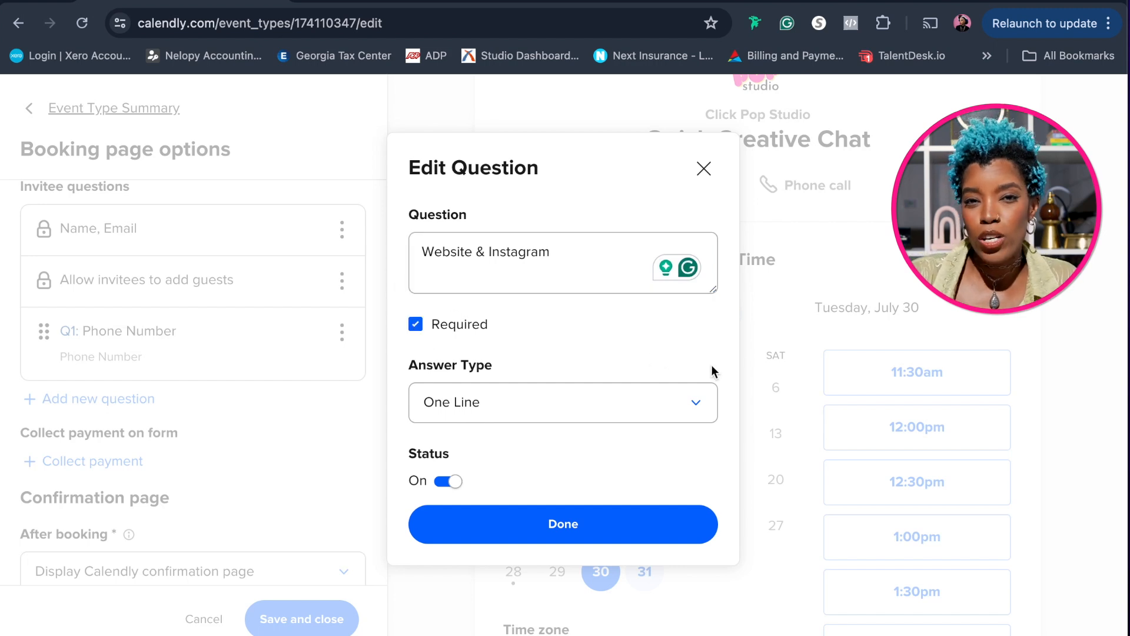
click(698, 410)
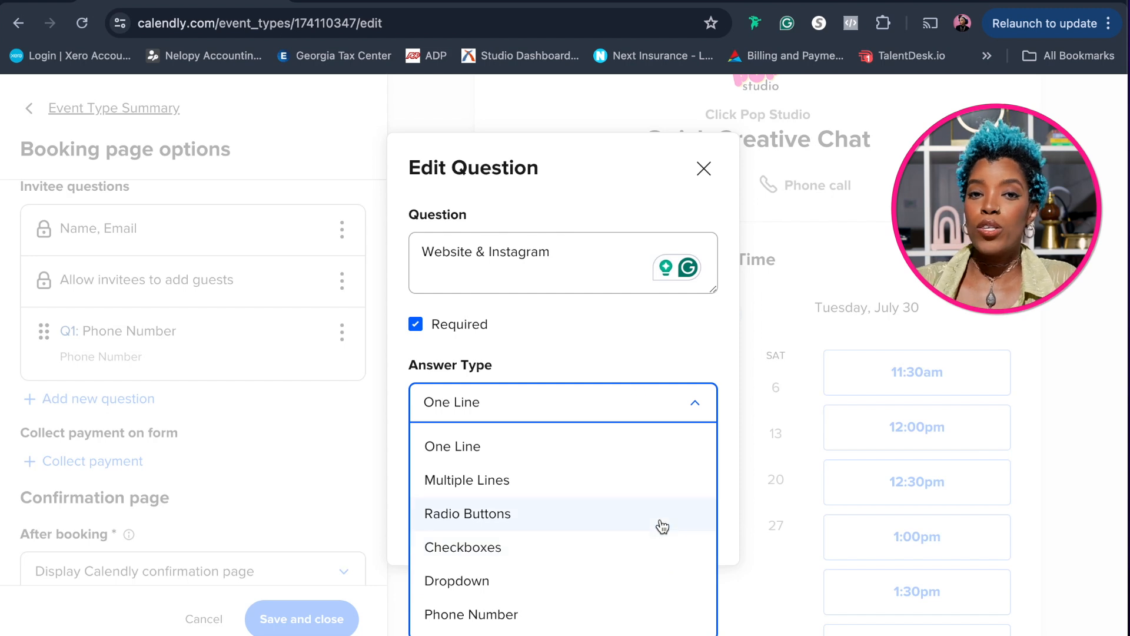
click(645, 454)
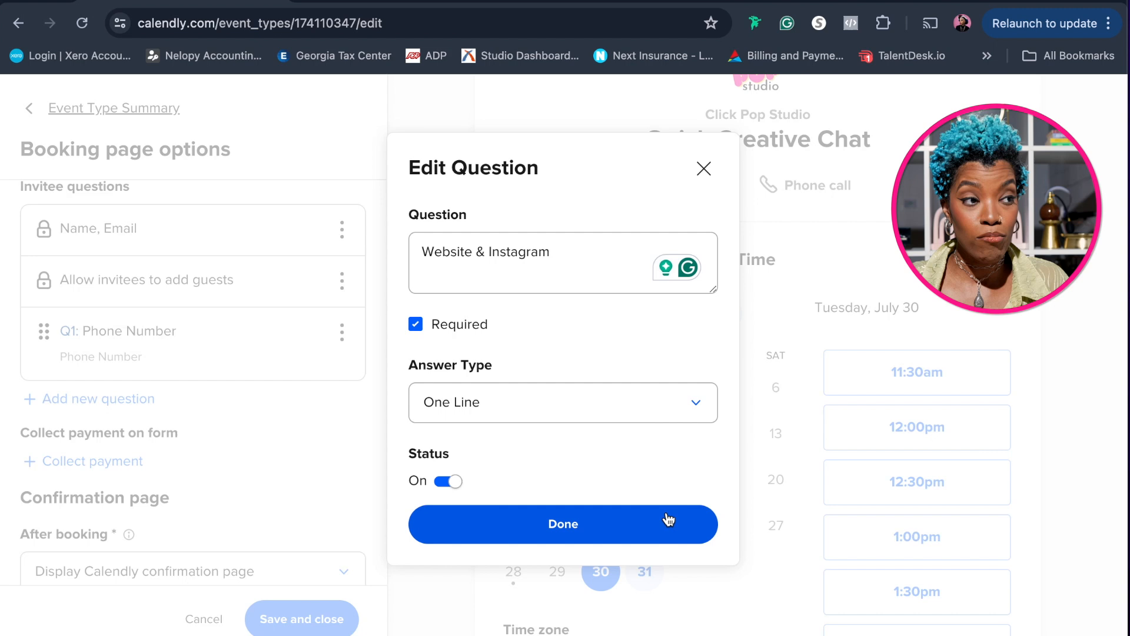
click(631, 524)
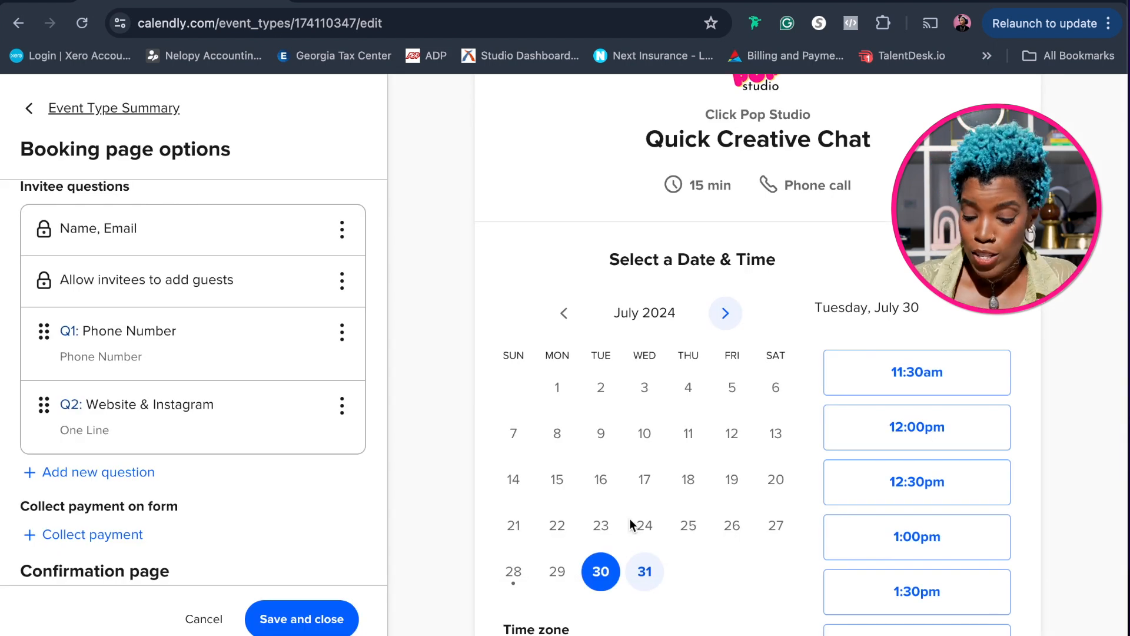
Add a required invitee question reading "Tell us about your business/brand." with the Multiple Lines answer type
click(155, 471)
text(Tell us)
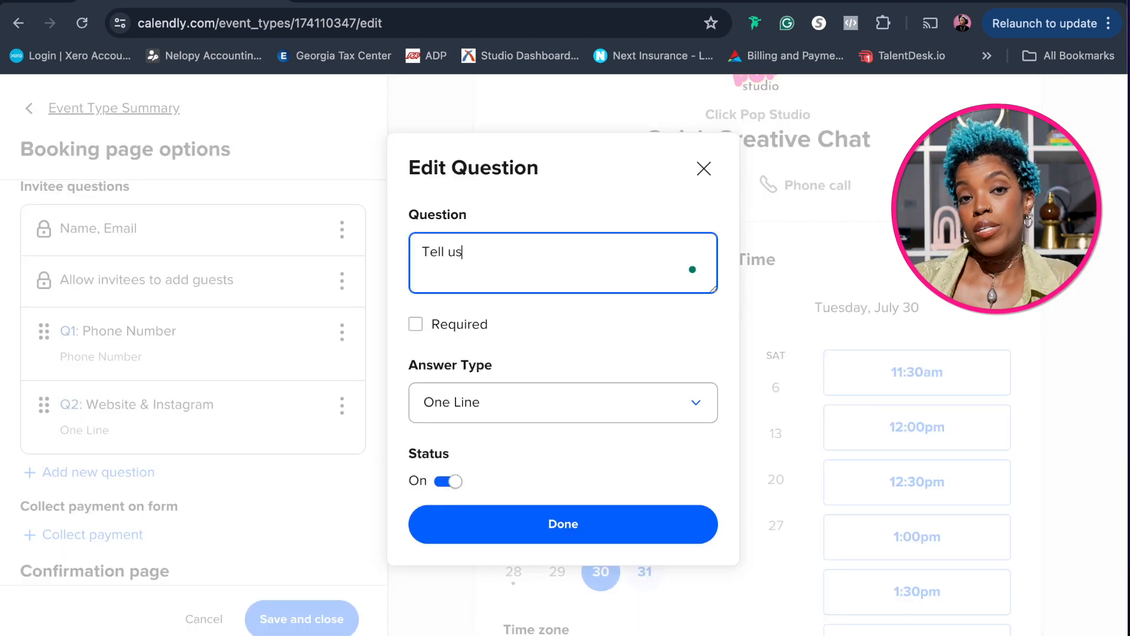
text( about)
text(your business/bran)
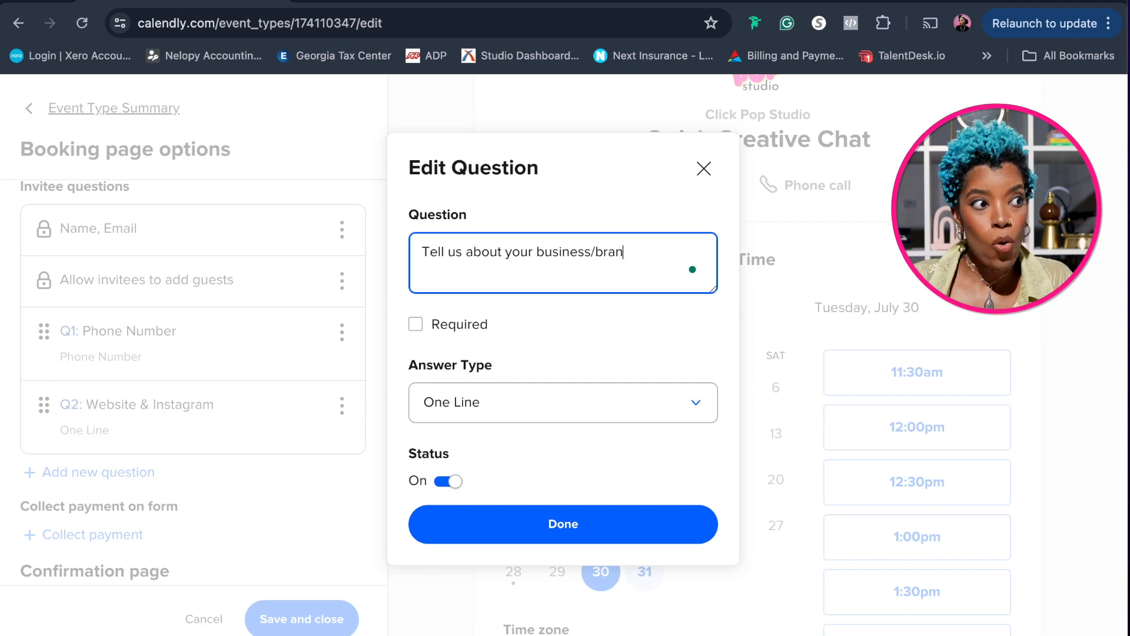
text(d.)
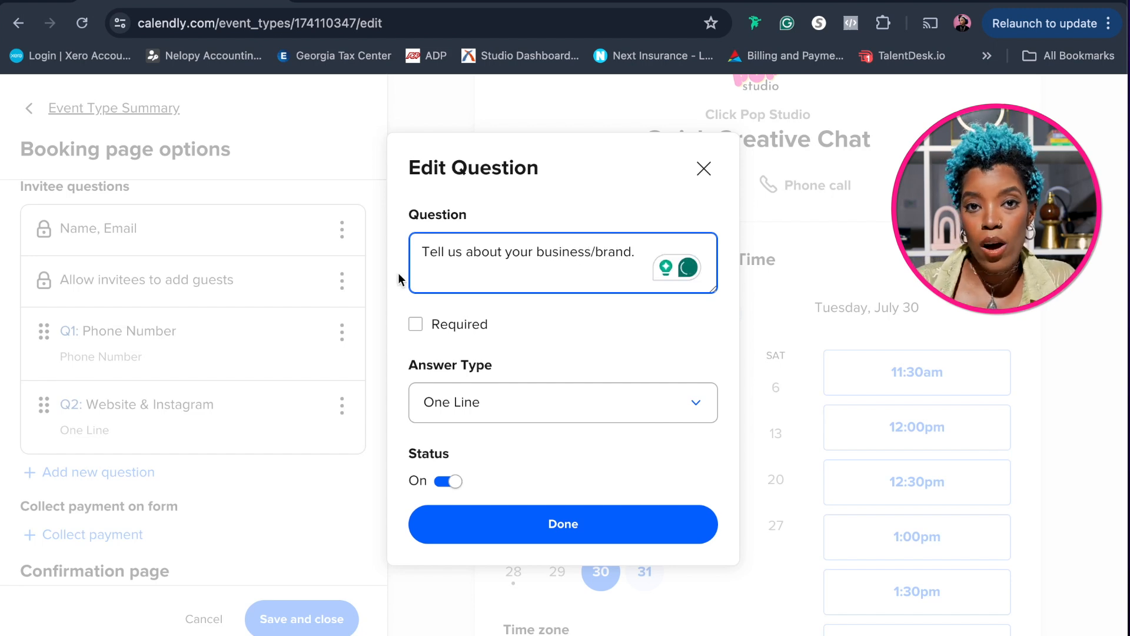
click(415, 327)
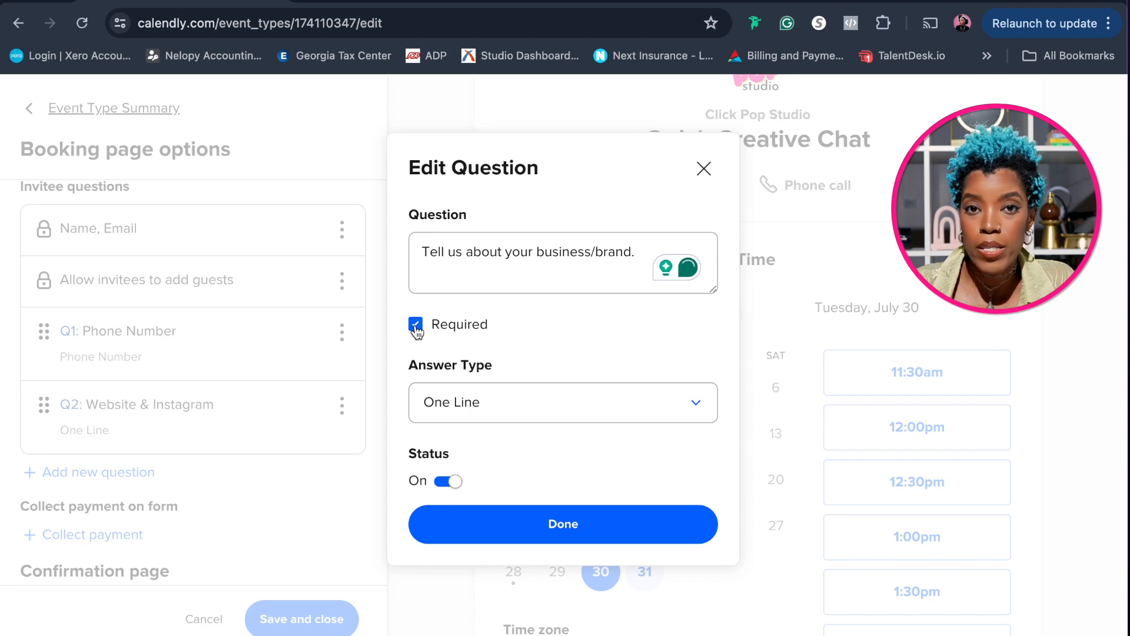
click(699, 410)
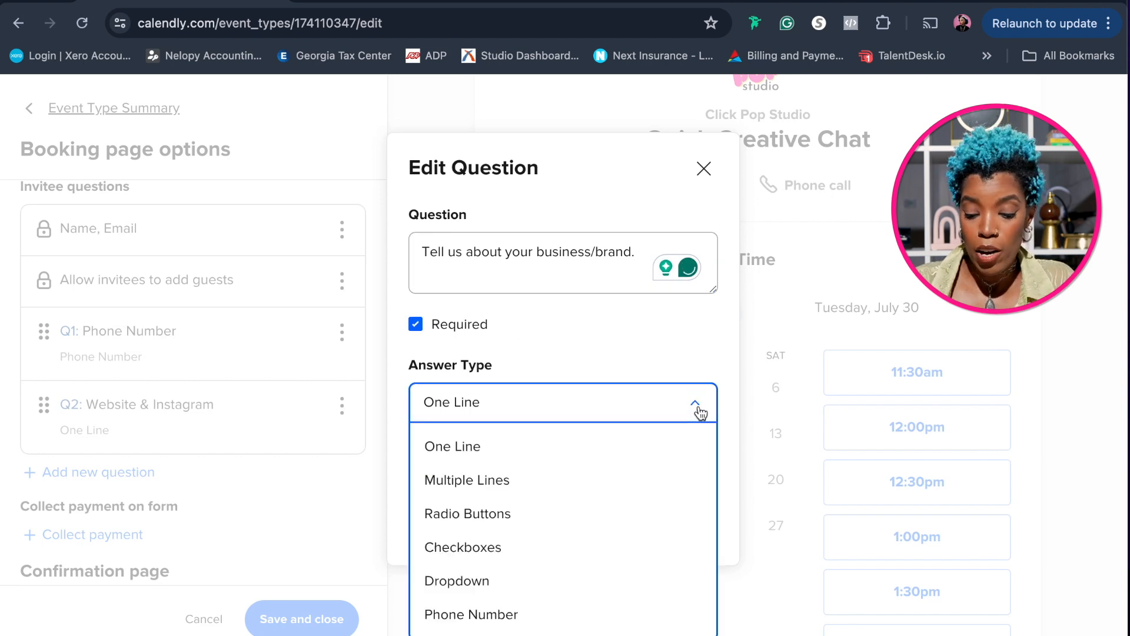
click(625, 481)
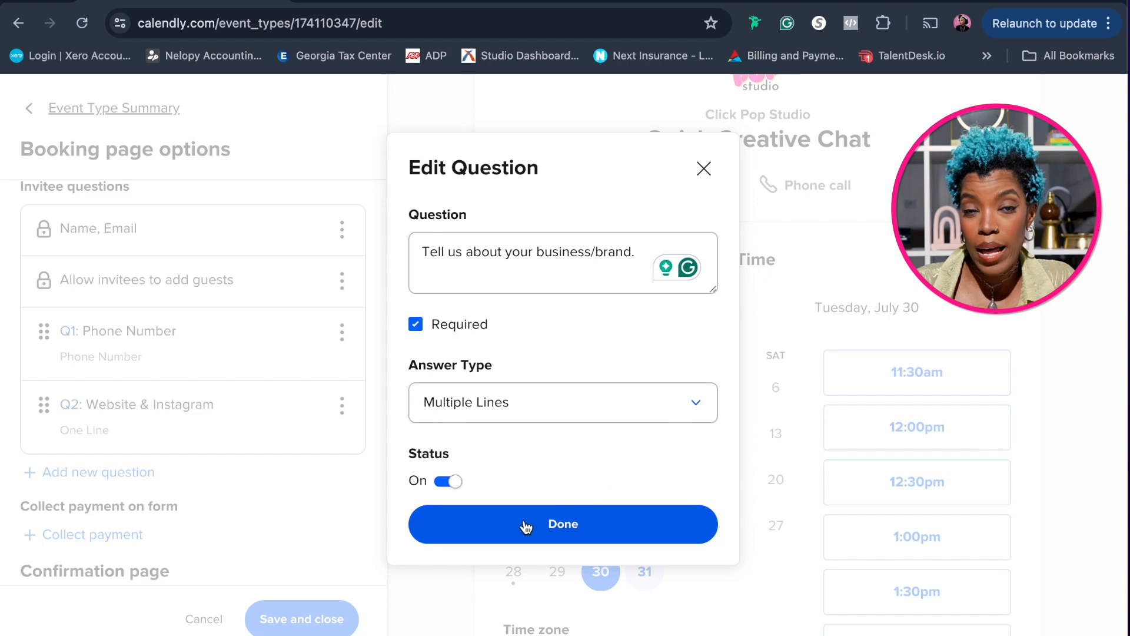
click(509, 534)
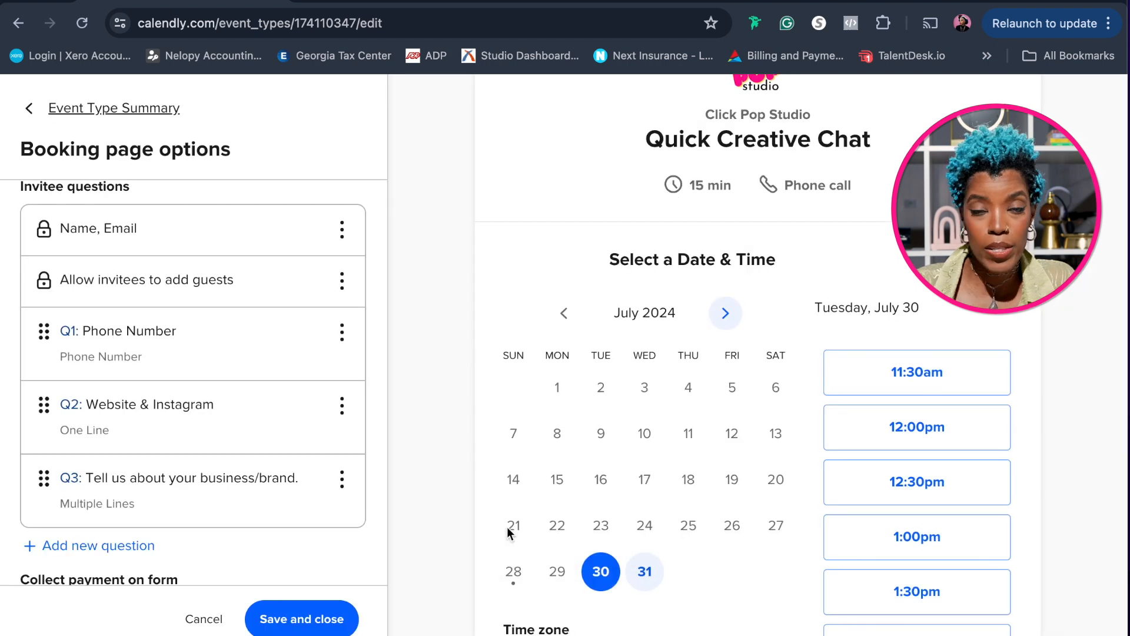
Add a new invitee question reading "What services are you interested in? (please note, all projects are booked 1-1.5 months in advance."
scroll(339, 509, down, 5)
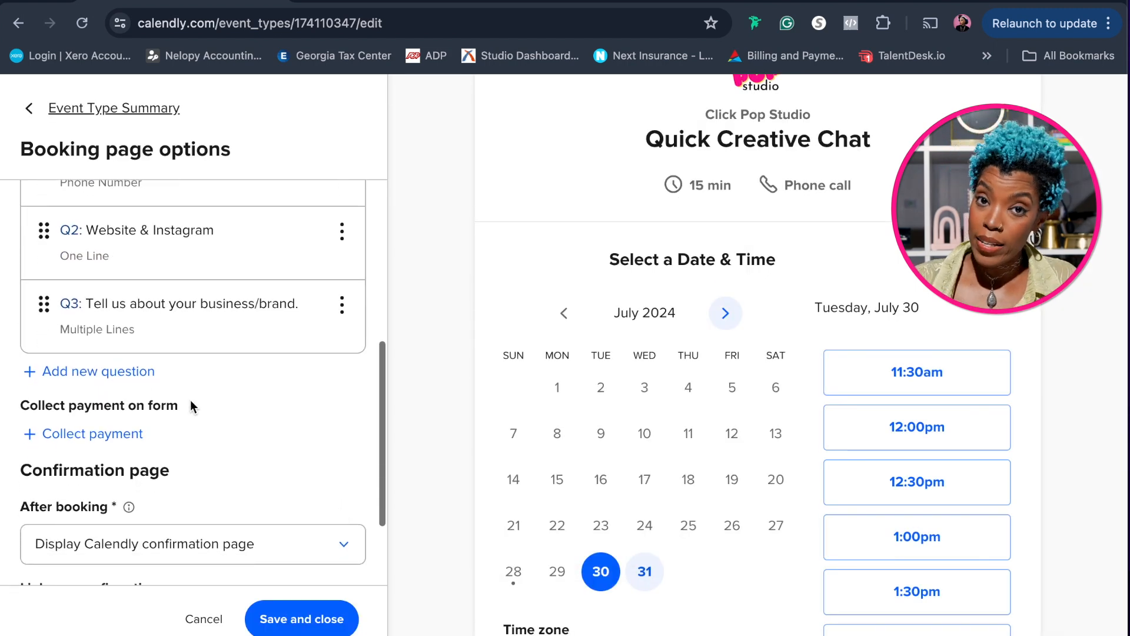
click(131, 380)
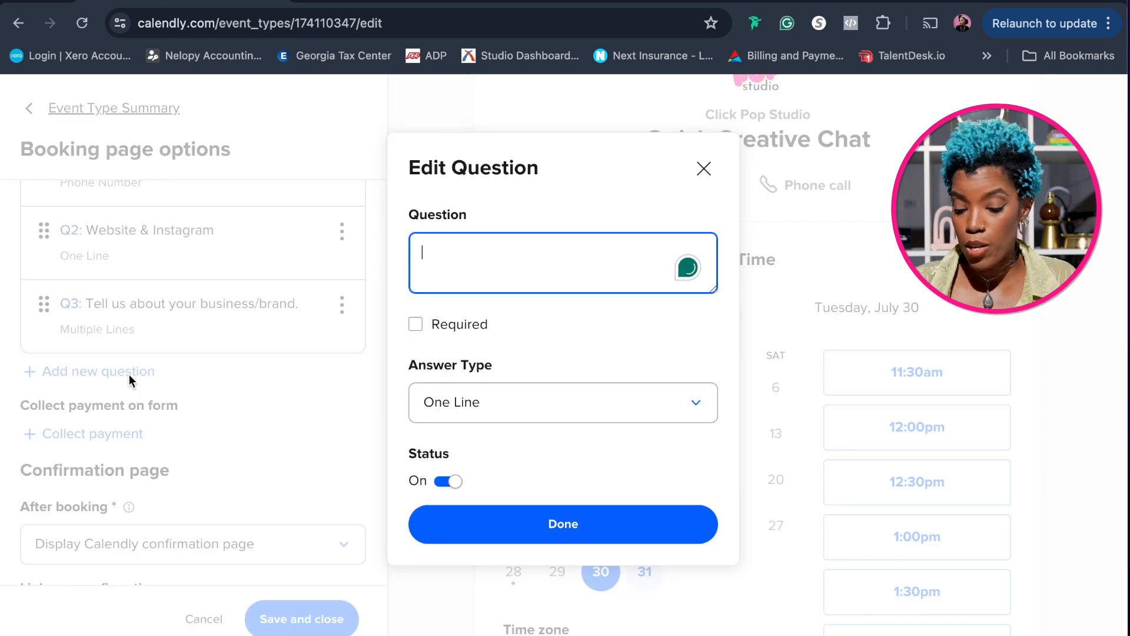
text(What services are you interested in?)
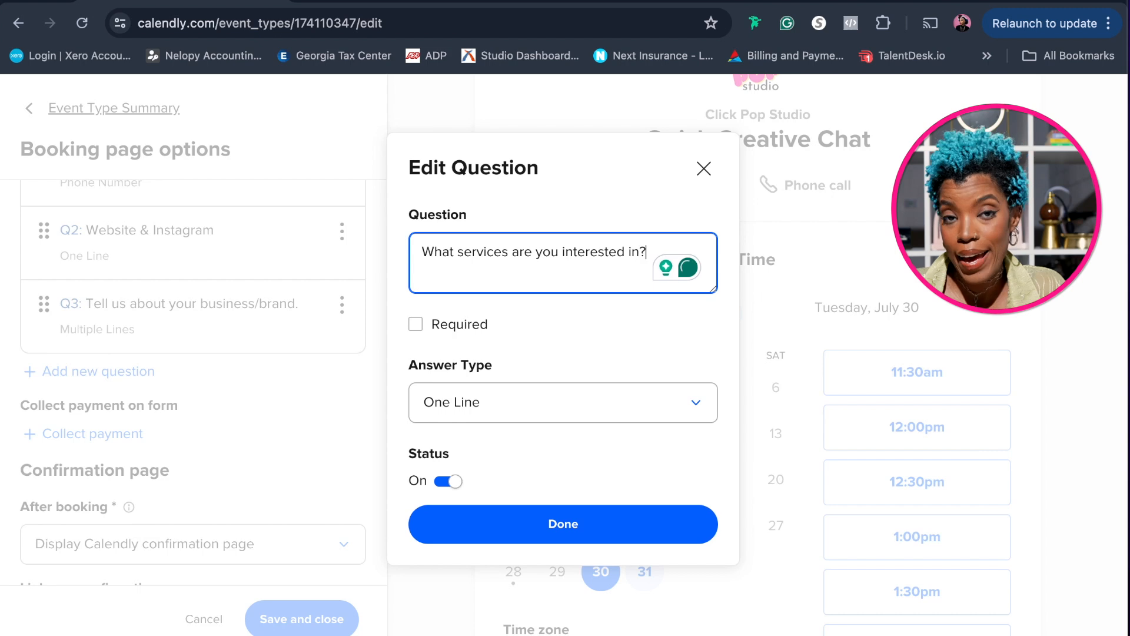
text( (please note)
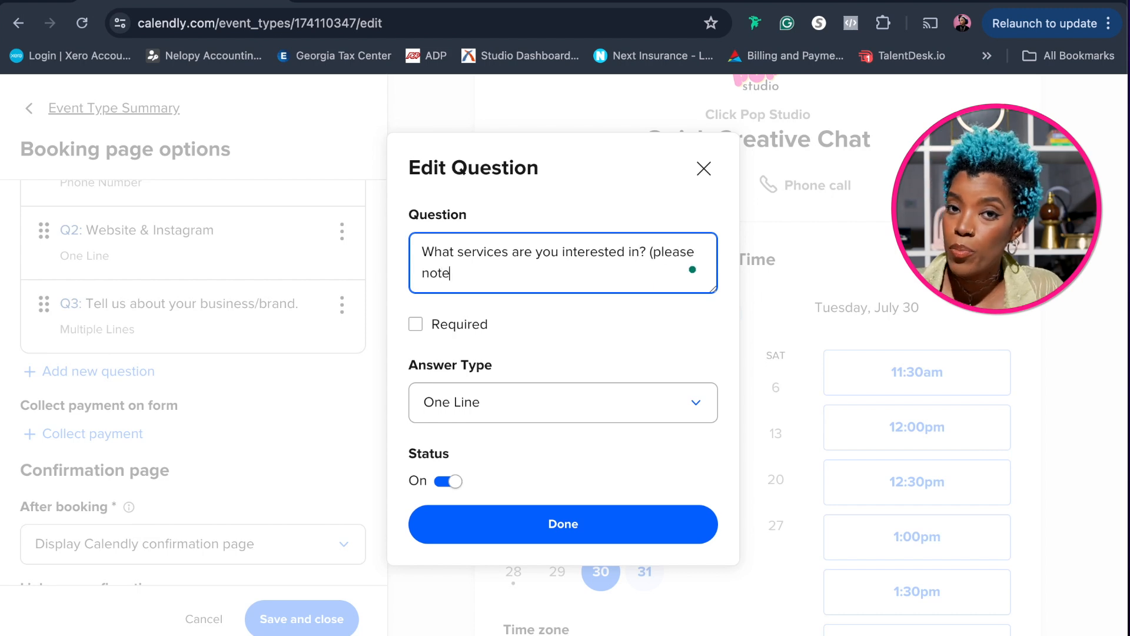
text(, all projects are bo)
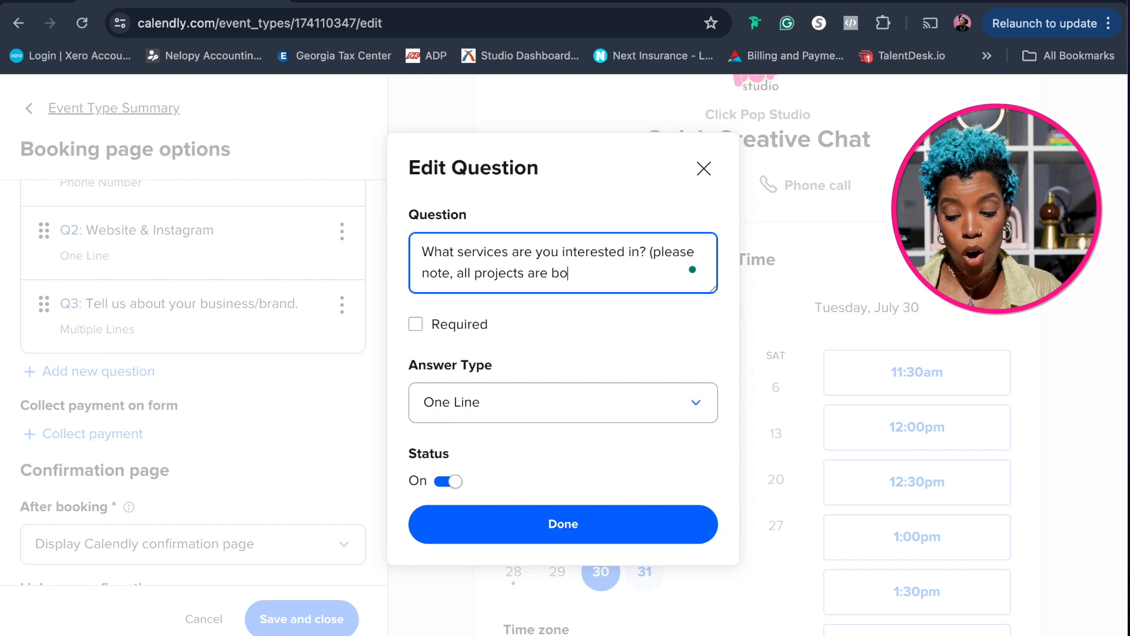
text(oked 1-1.5 months in adv)
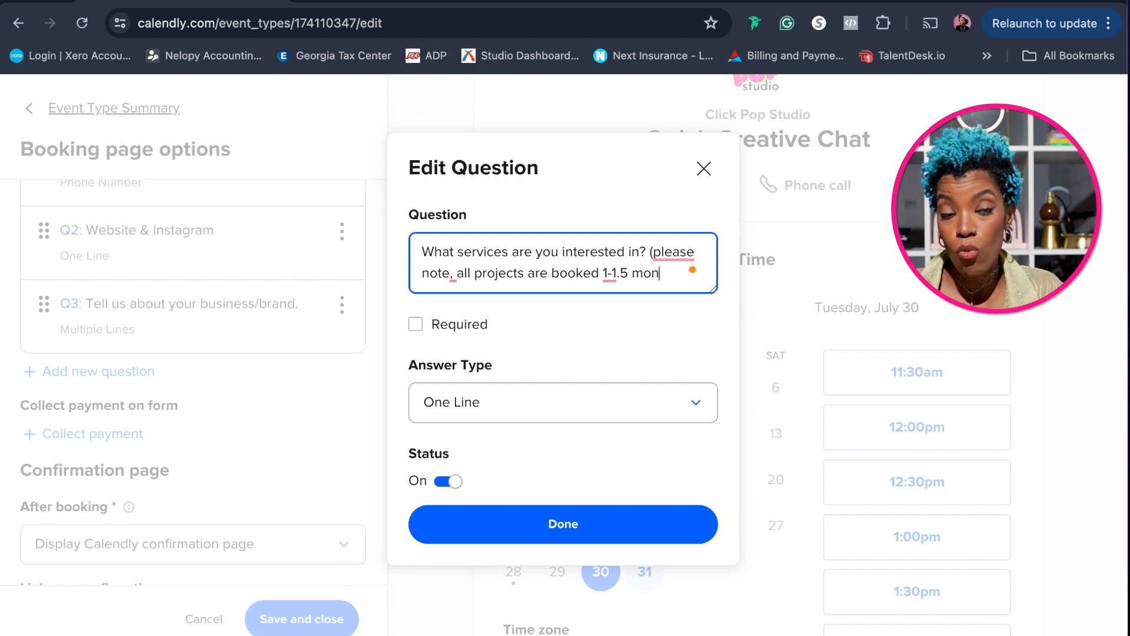
text(ance))
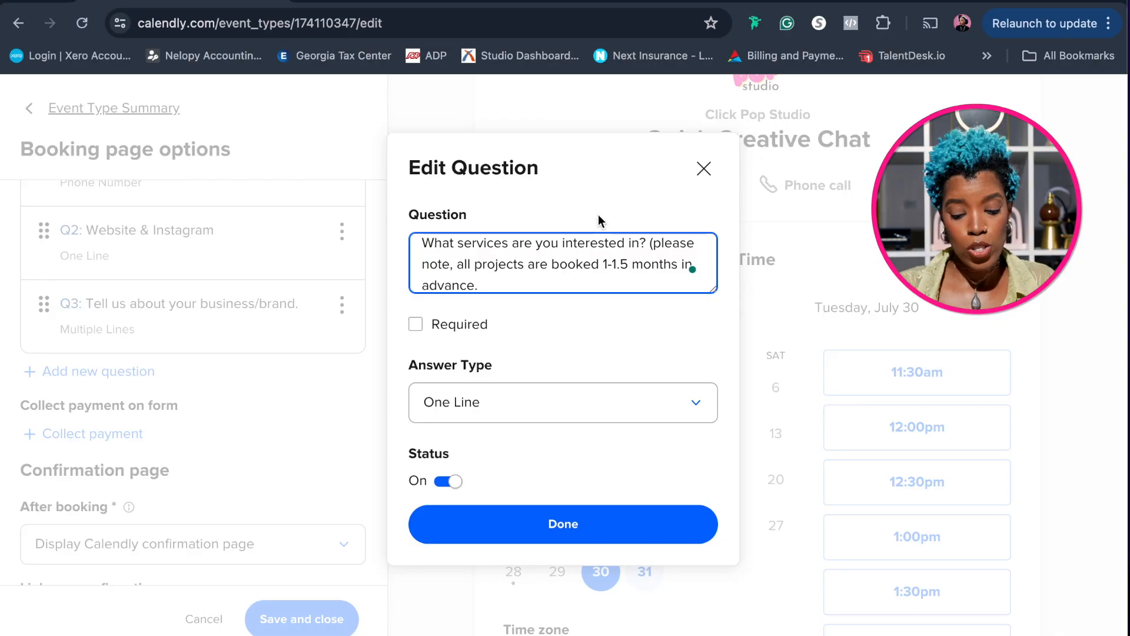
Make the services question required and set its answer type to Checkboxes
click(418, 327)
click(416, 324)
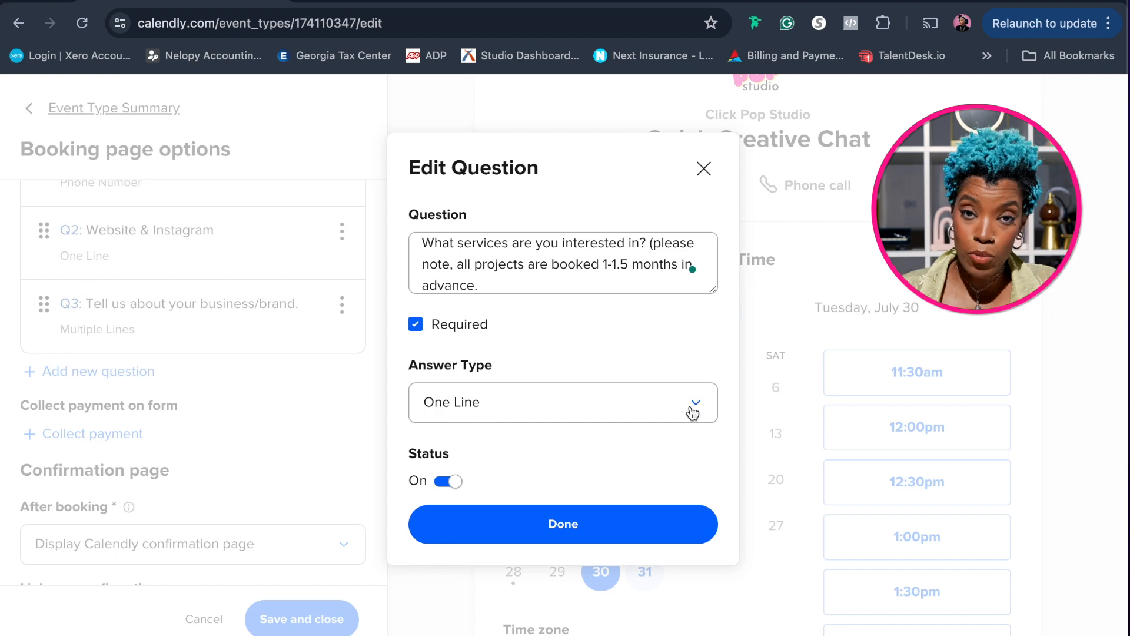
click(693, 406)
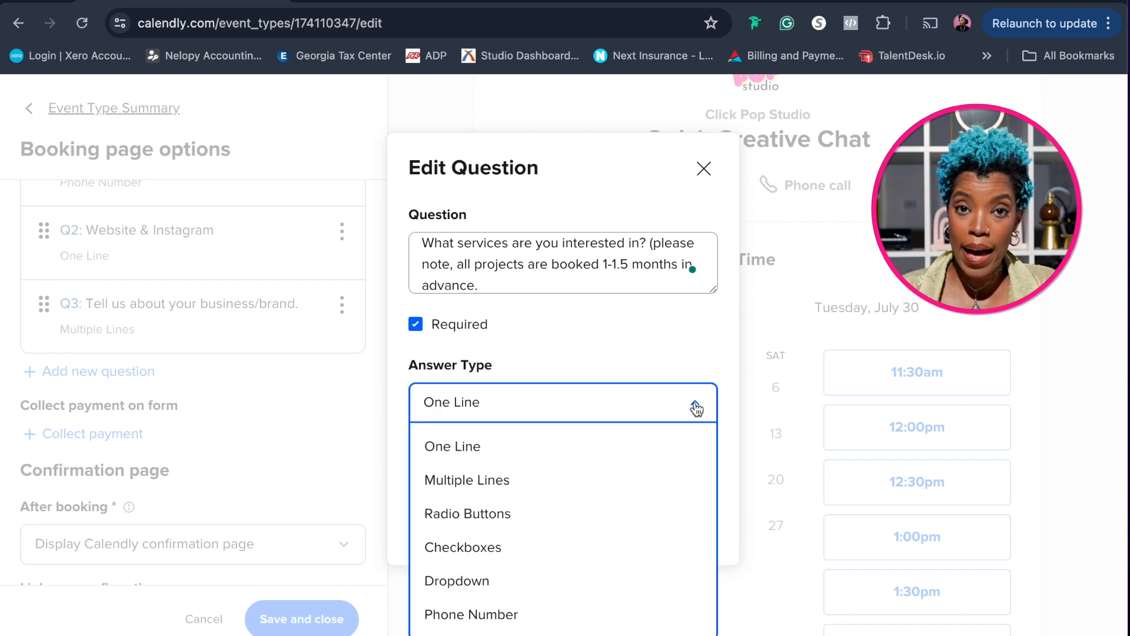
click(564, 549)
Enter "Product Photography" and "Video Stop Motion" as the checkbox answers, remove the unused third answer, and finish the question
click(486, 470)
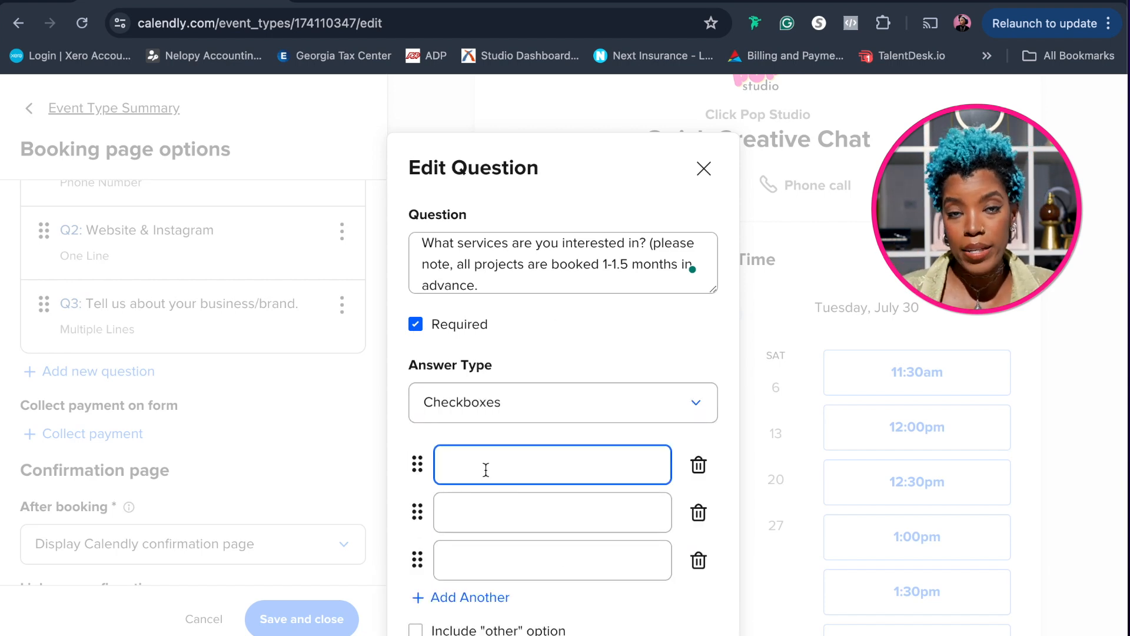
text(Product)
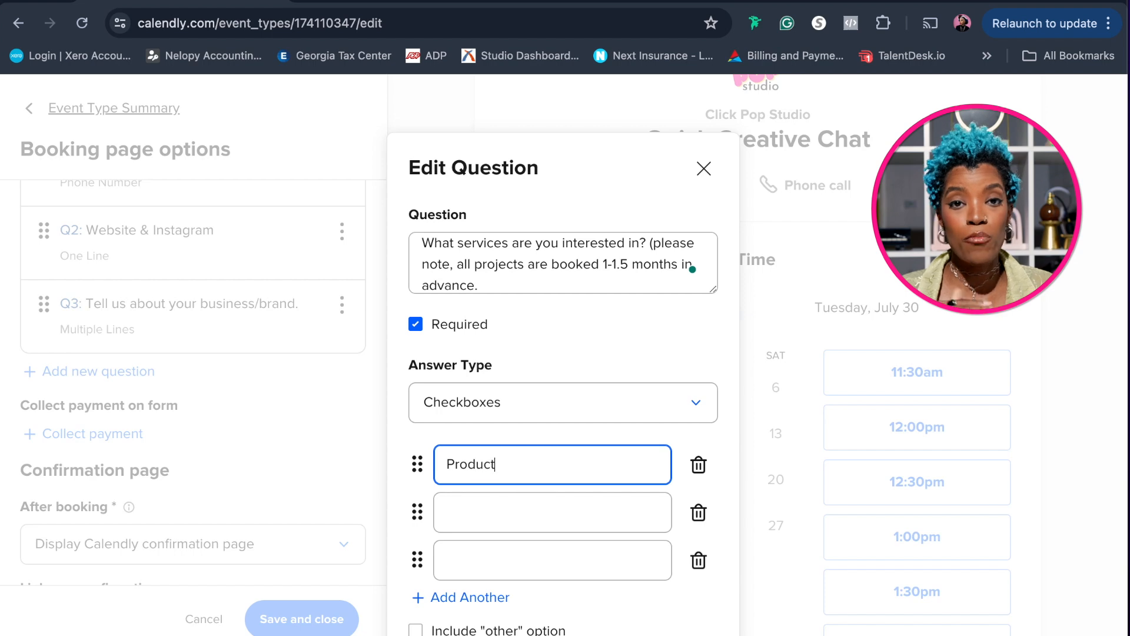
text( Photography)
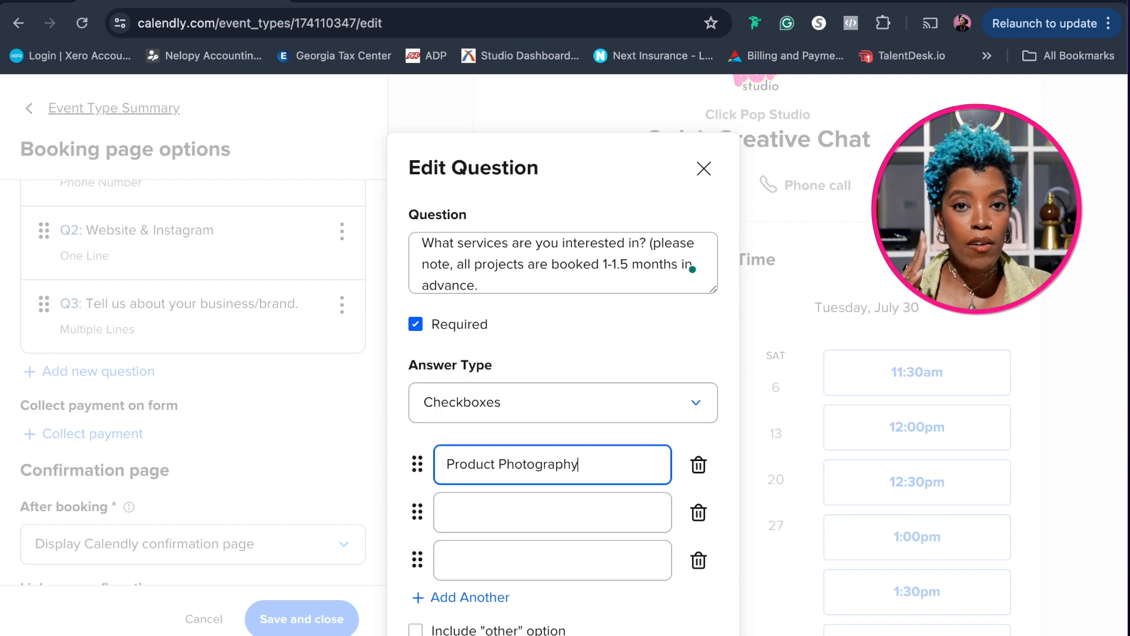
click(479, 517)
text(Vi)
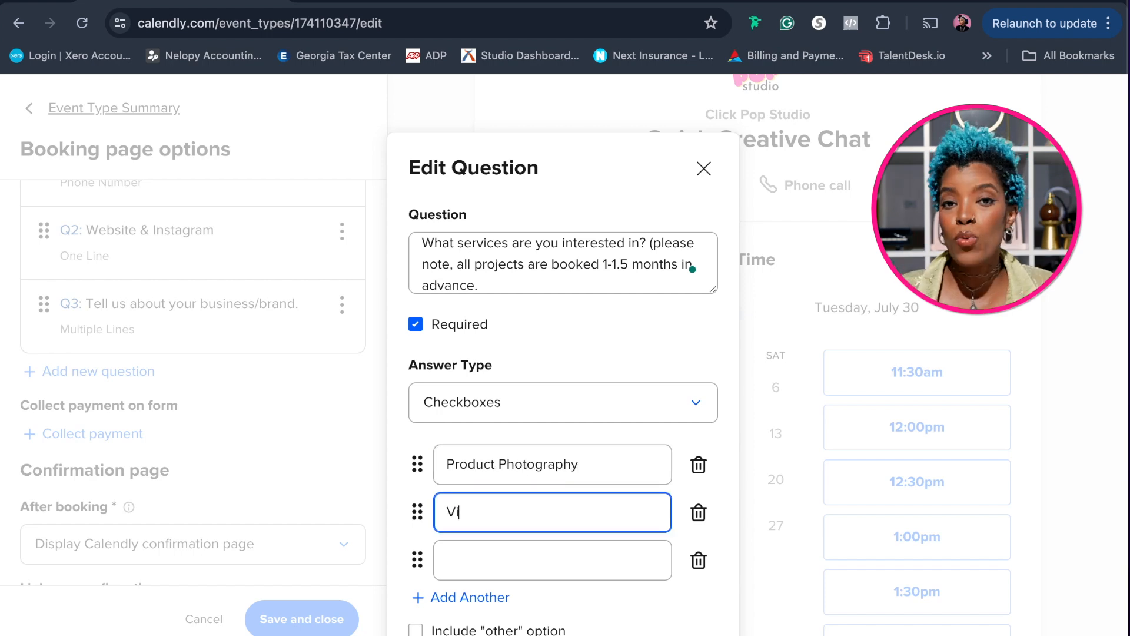
text(deo Stop Motion)
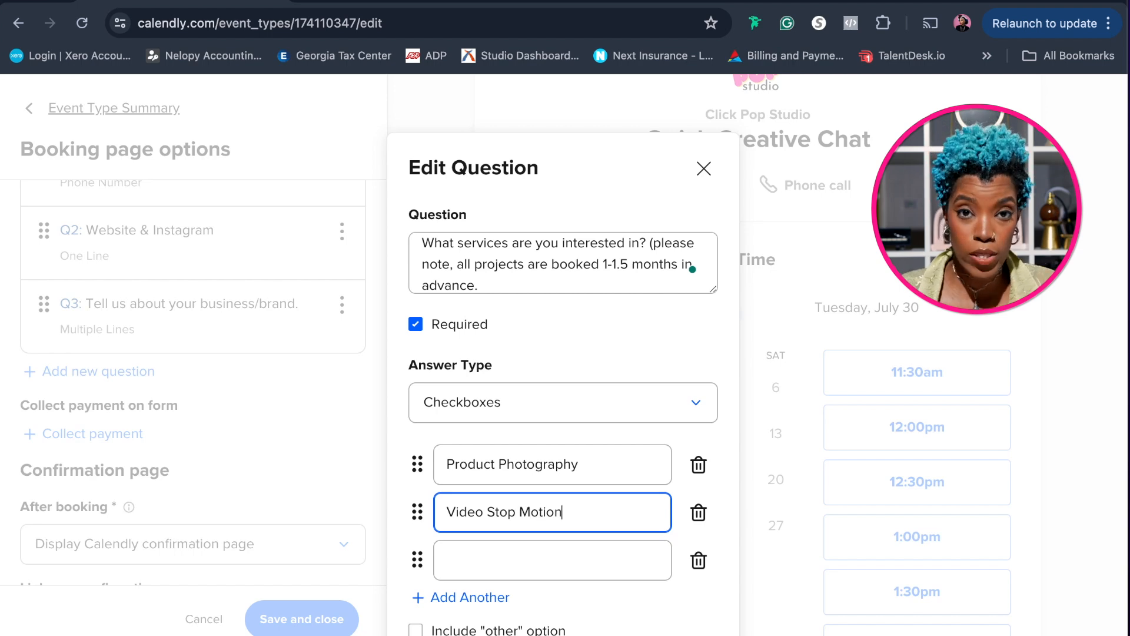
click(699, 560)
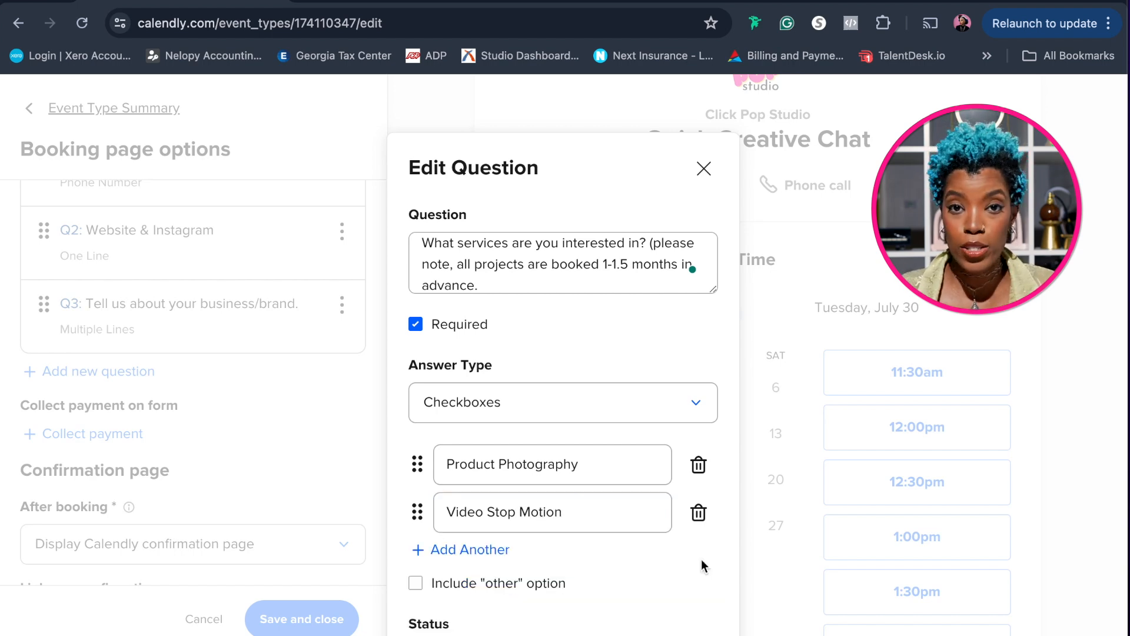
scroll(701, 560, down, 2)
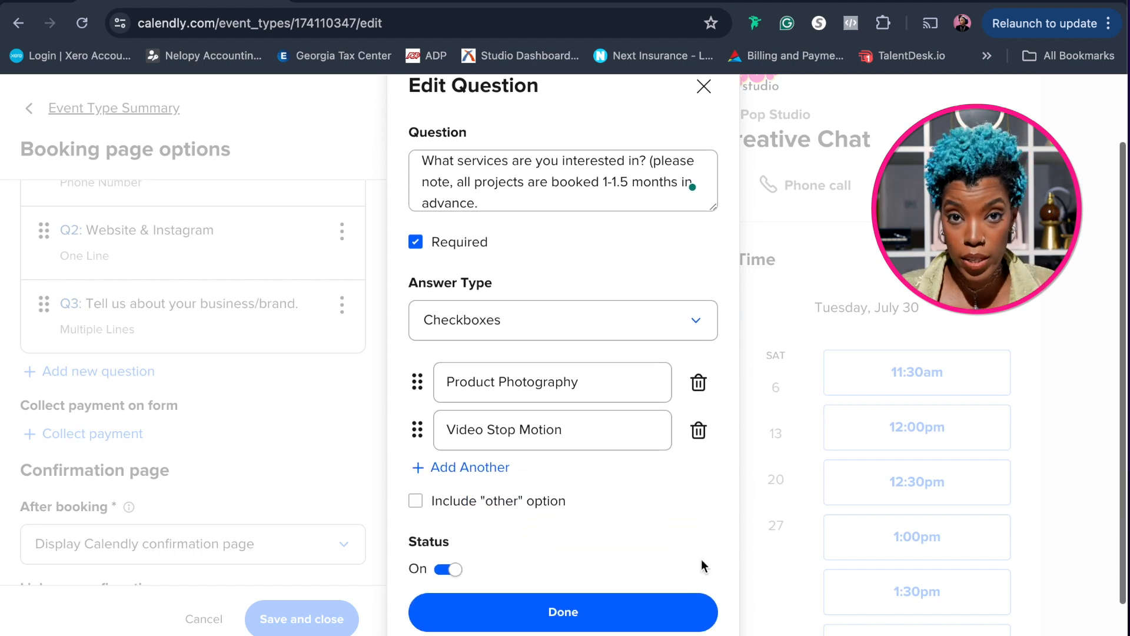
click(578, 624)
Add a required invitee question reading "If you selected Product Photography, how many images would you like?" with the One Line answer type
click(125, 394)
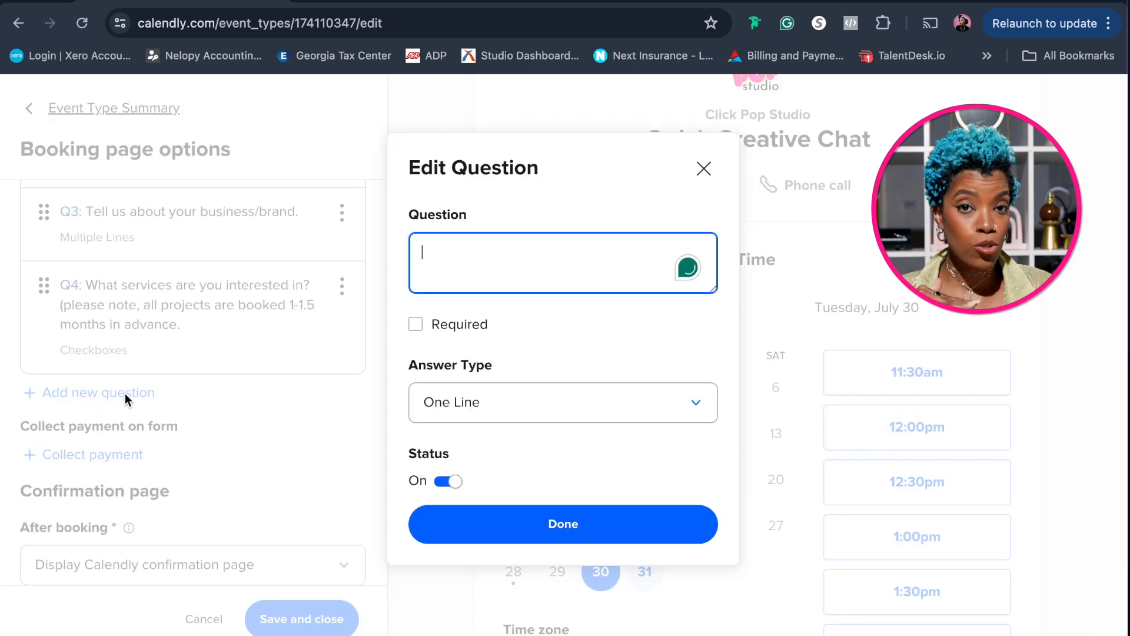
text(If You )
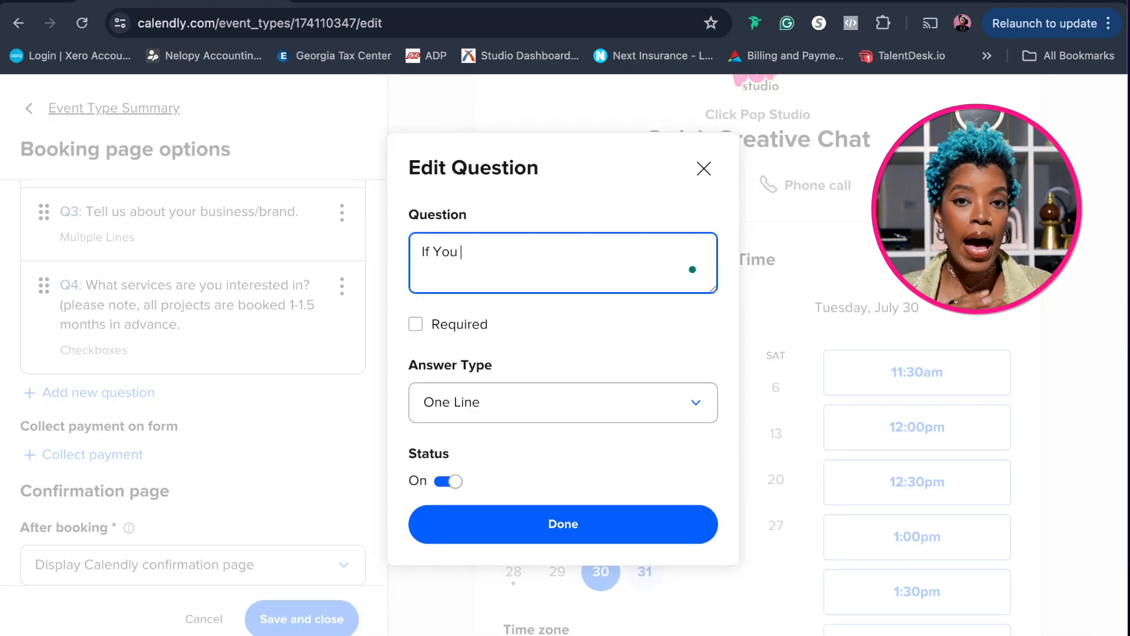
text(Selected)
key(BackSpace)
key(BackSpace)
key(BackSpace)
key(BackSpace)
key(BackSpace)
key(BackSpace)
key(BackSpace)
key(BackSpace)
key(BackSpace)
key(BackSpace)
key(BackSpace)
key(BackSpace)
key(BackSpace)
key(BackSpace)
key(BackSpace)
text(If you selected Product Photography,)
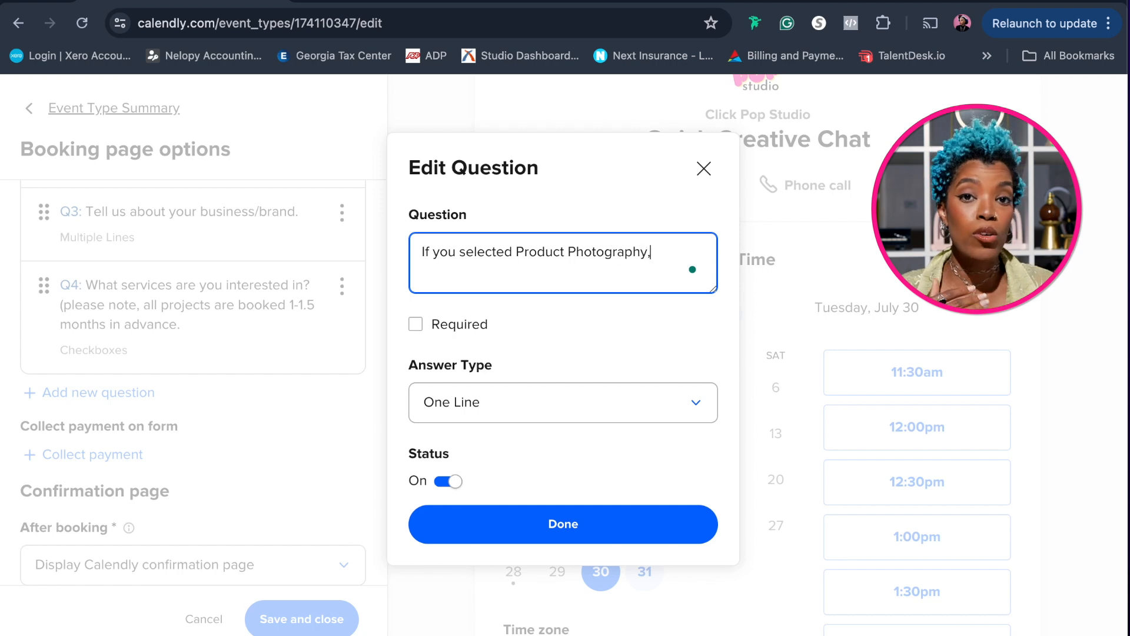
text( how many images)
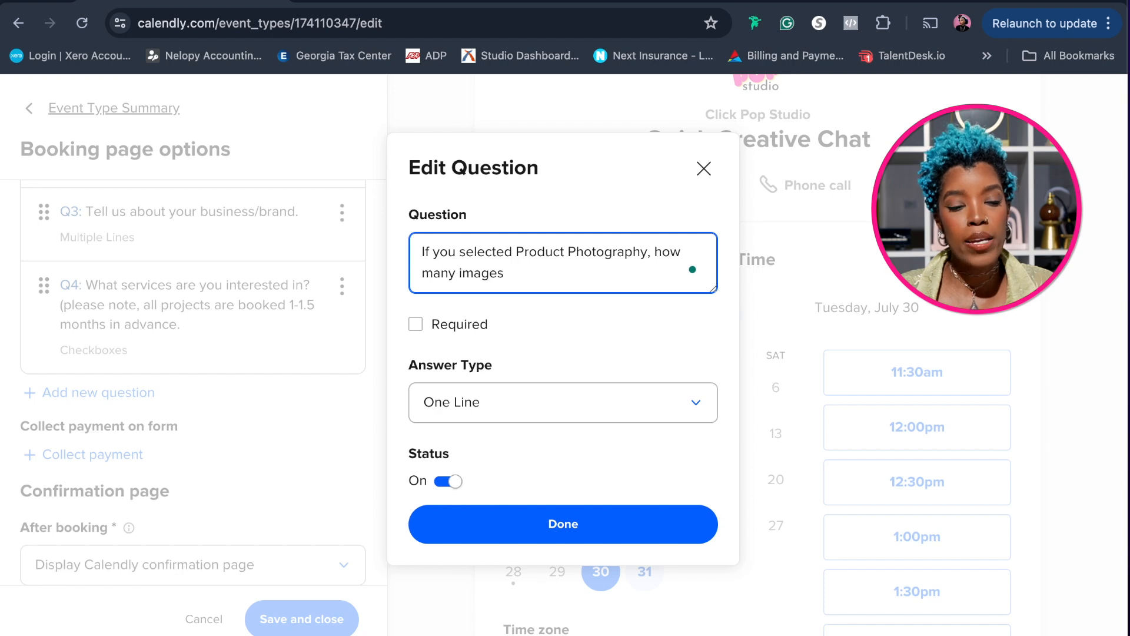
text( wo)
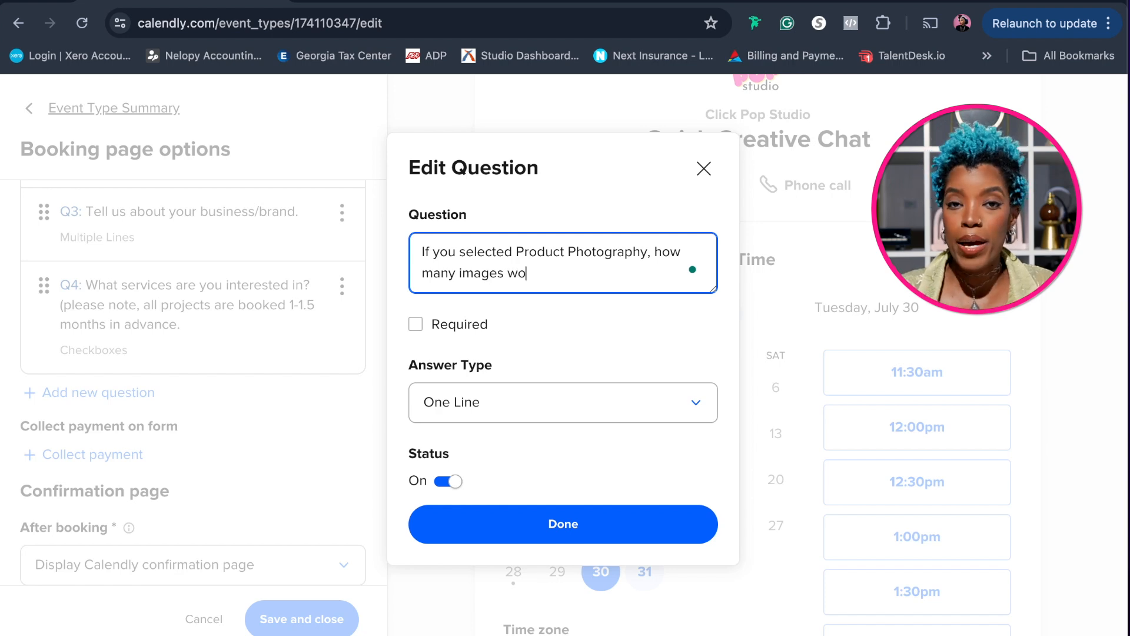
text(uld you like?)
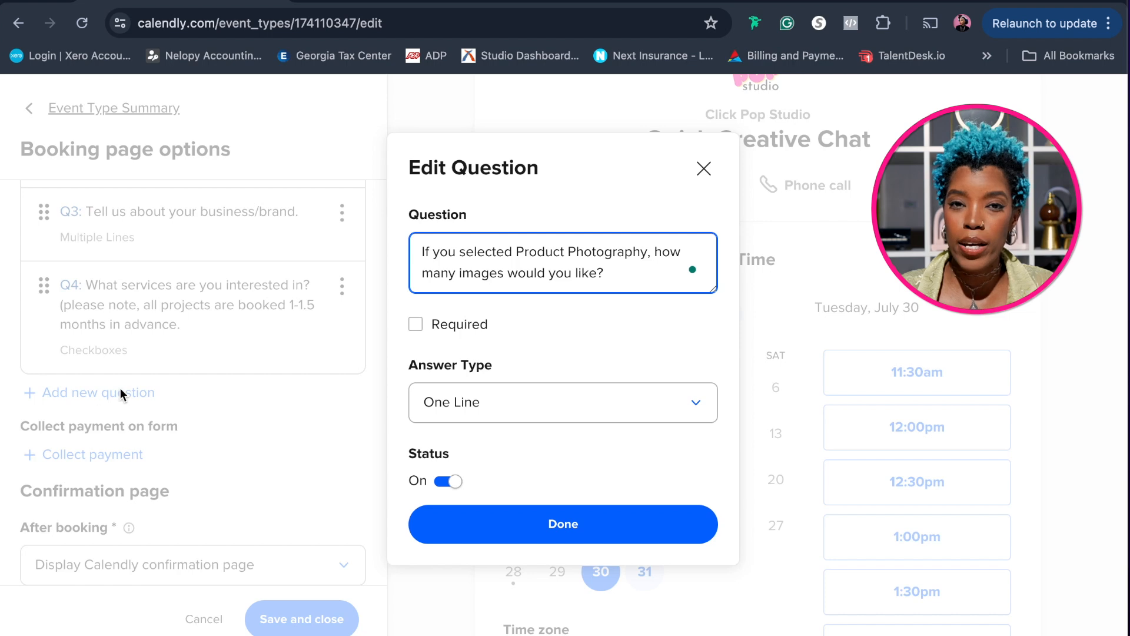
click(415, 324)
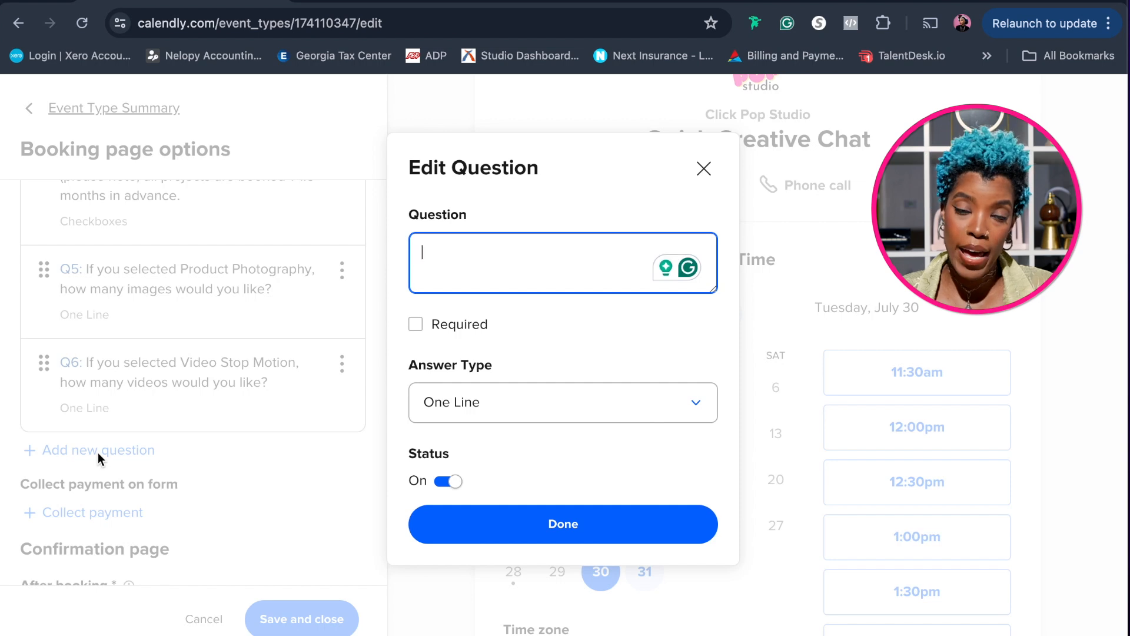
Word the new invitee question "Please share your planned investment.", make it required, and set its answer type to Dropdown
text(Please share )
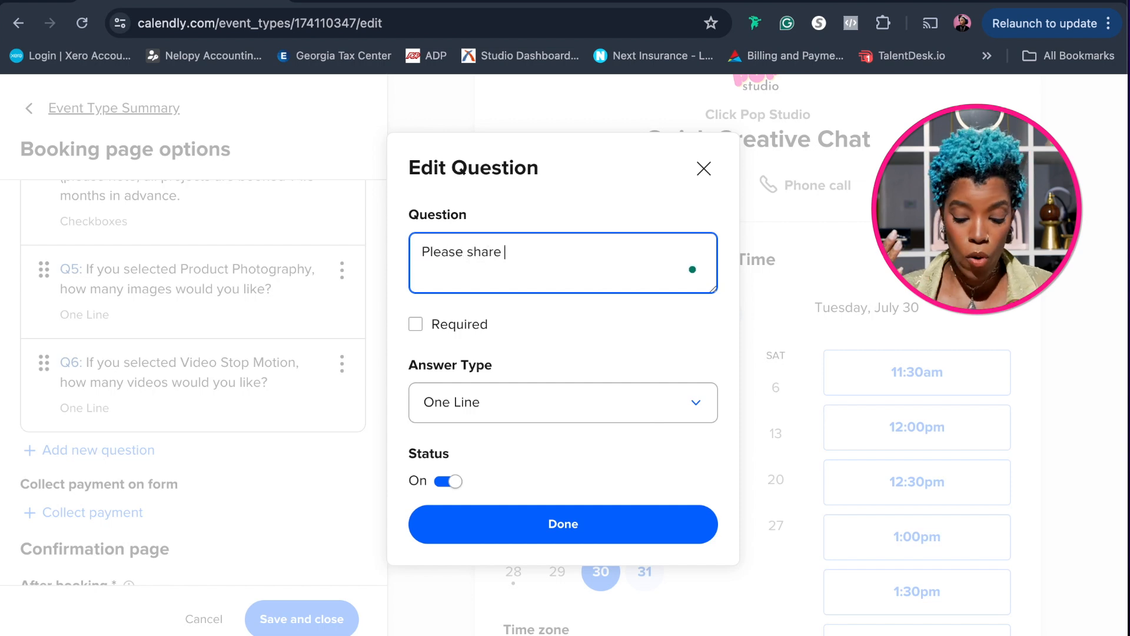
text(your planne)
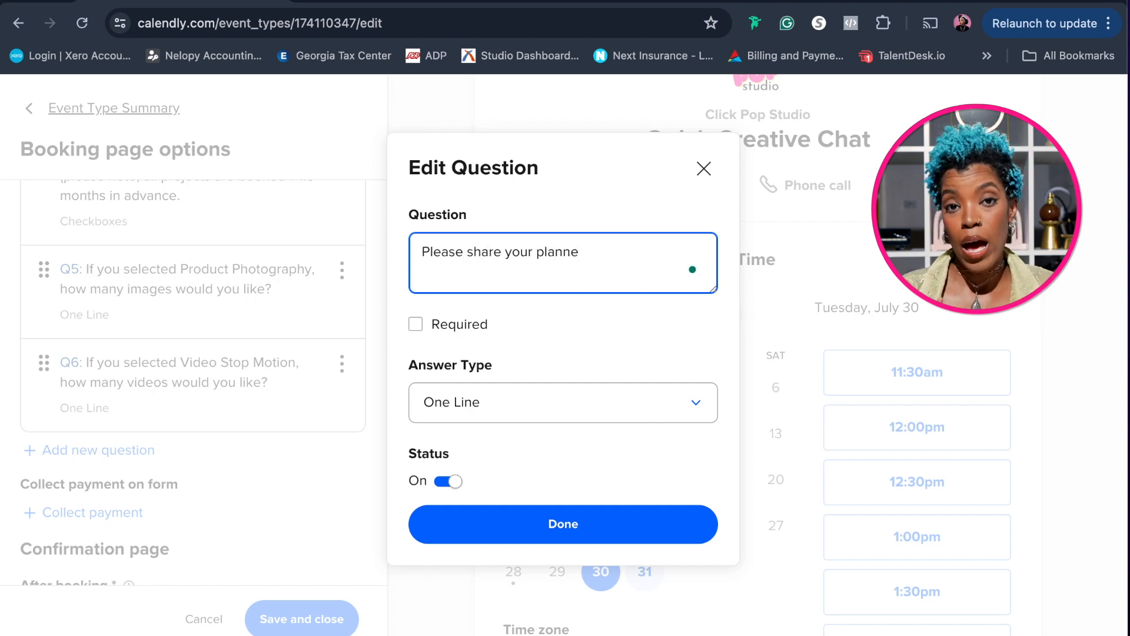
text(d investment)
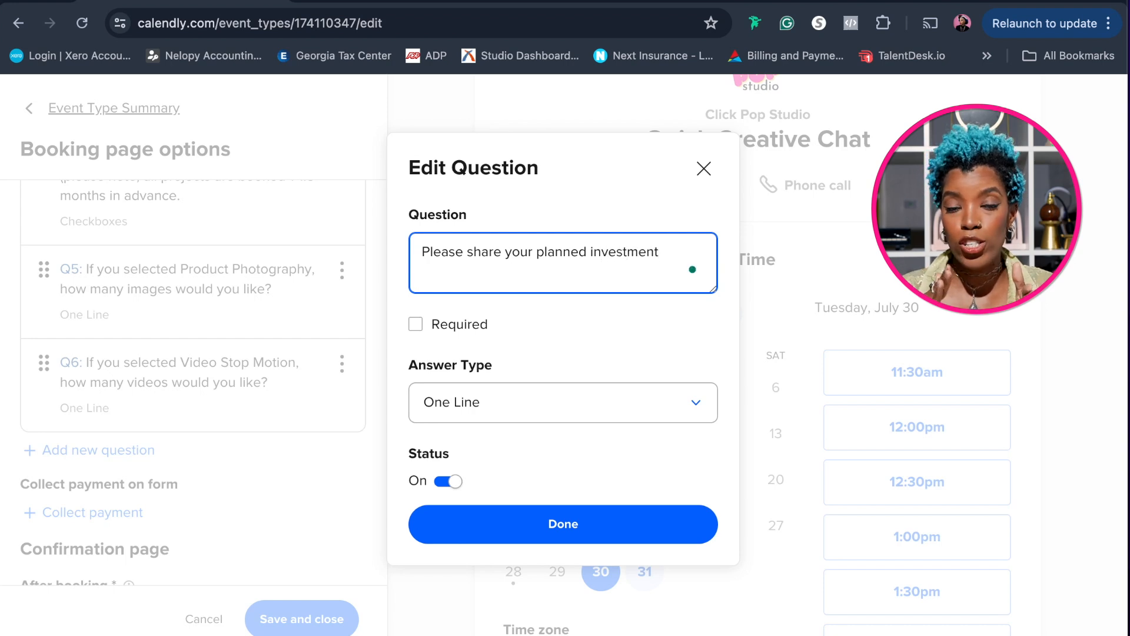
text(.)
click(415, 324)
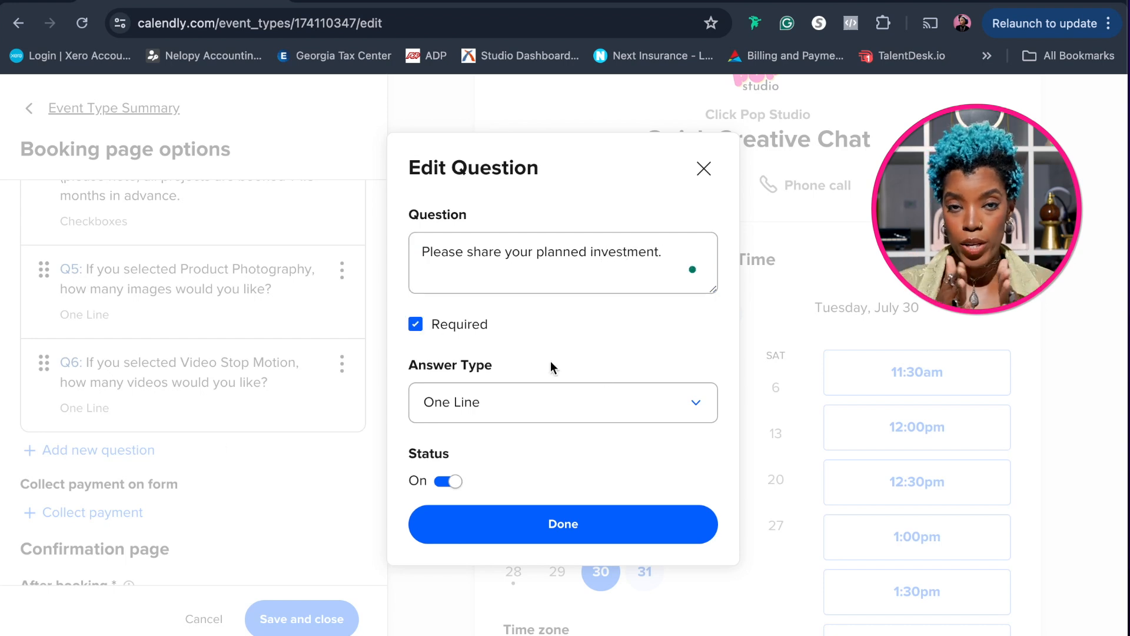
click(694, 400)
click(522, 581)
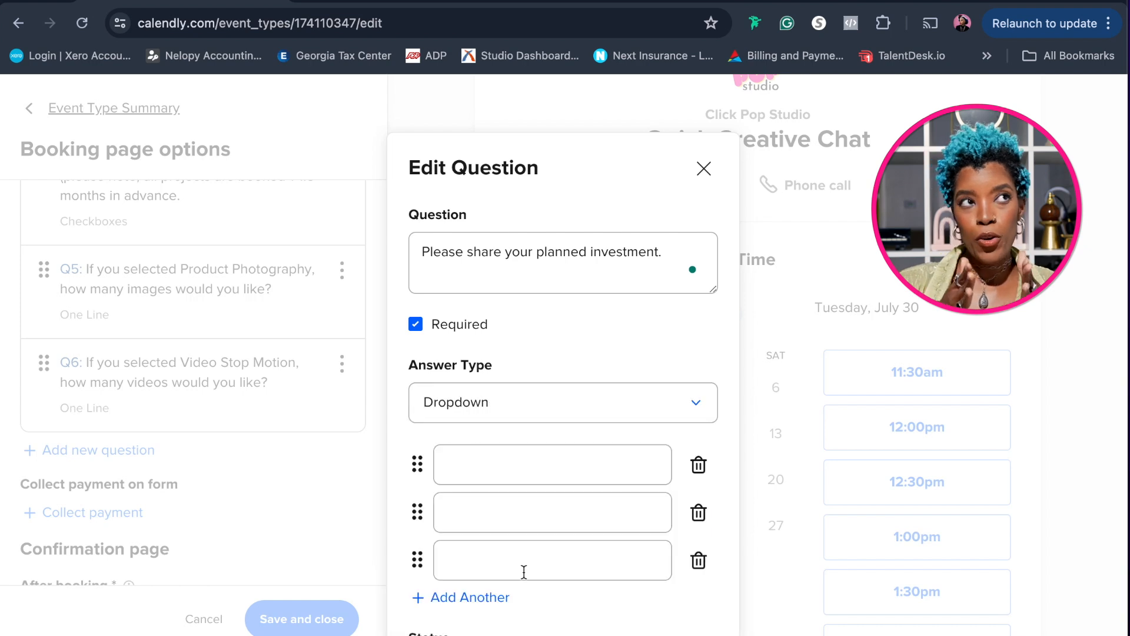
Enter "$800 - $1200 -E-Comm Product Photography" as the first dropdown answer of the planned investment question
click(524, 465)
text(80)
text(800)
text( - $120)
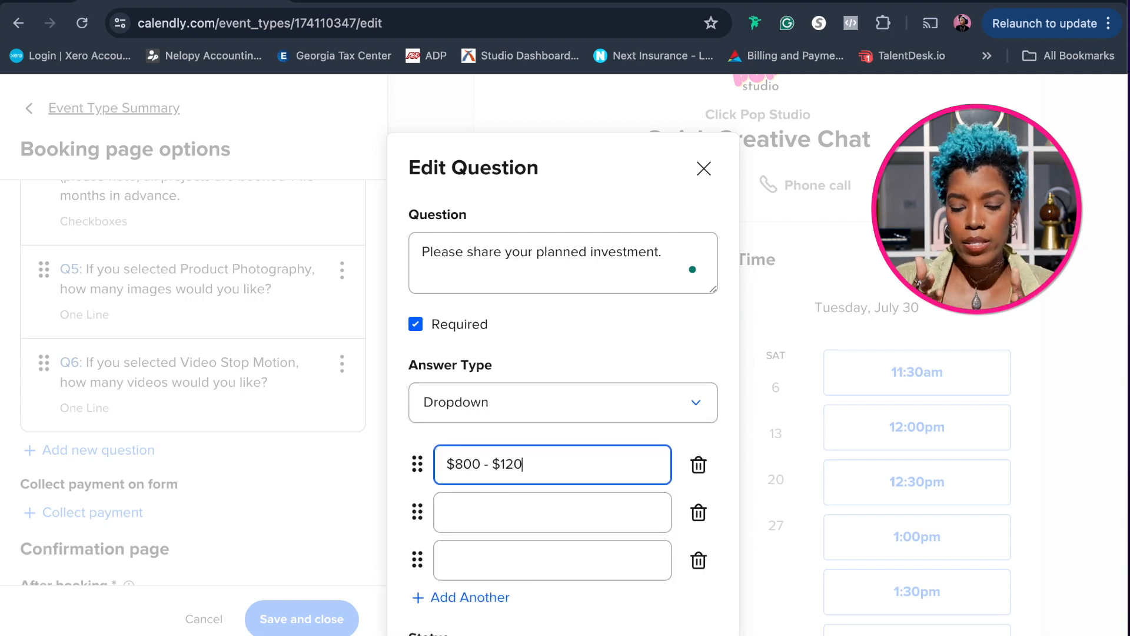
text(0 -Product Photography)
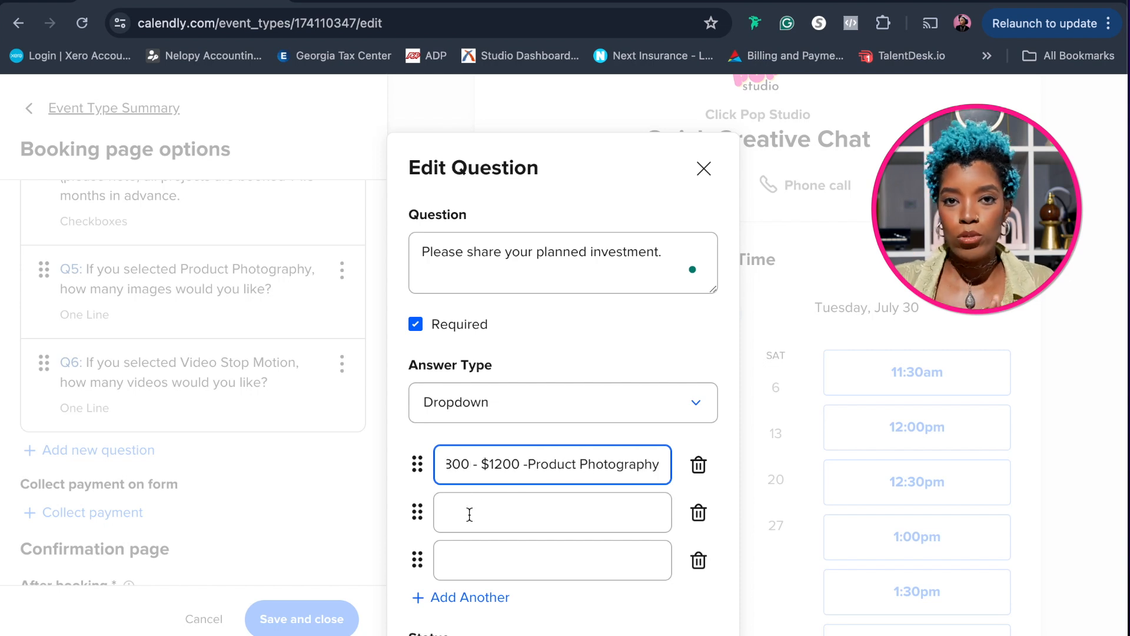
click(529, 465)
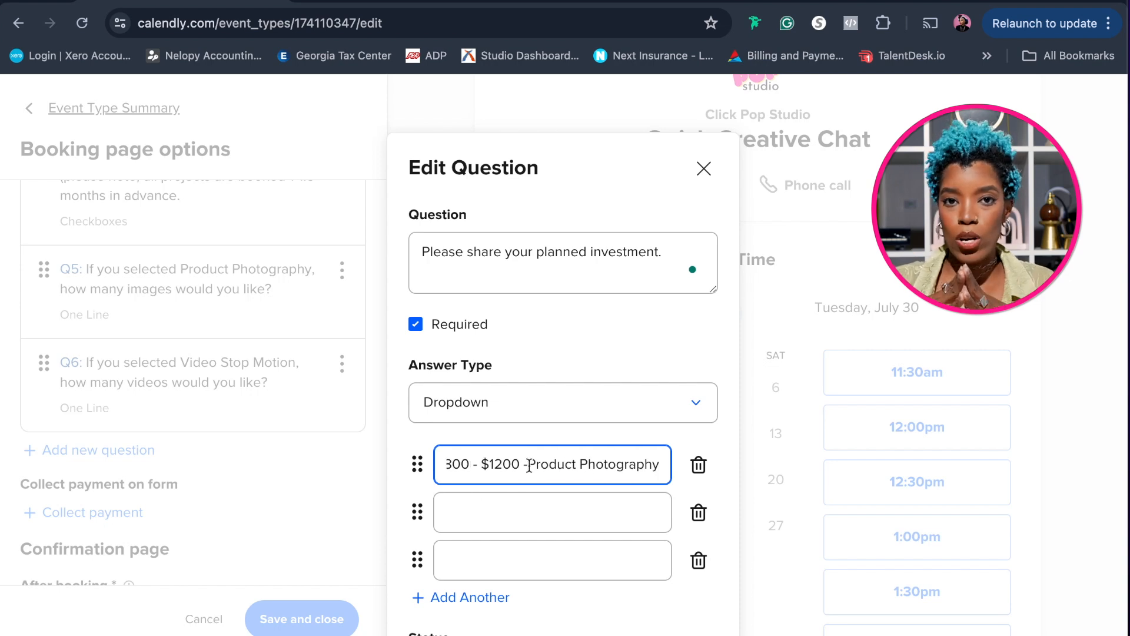
text(Basic)
click(474, 507)
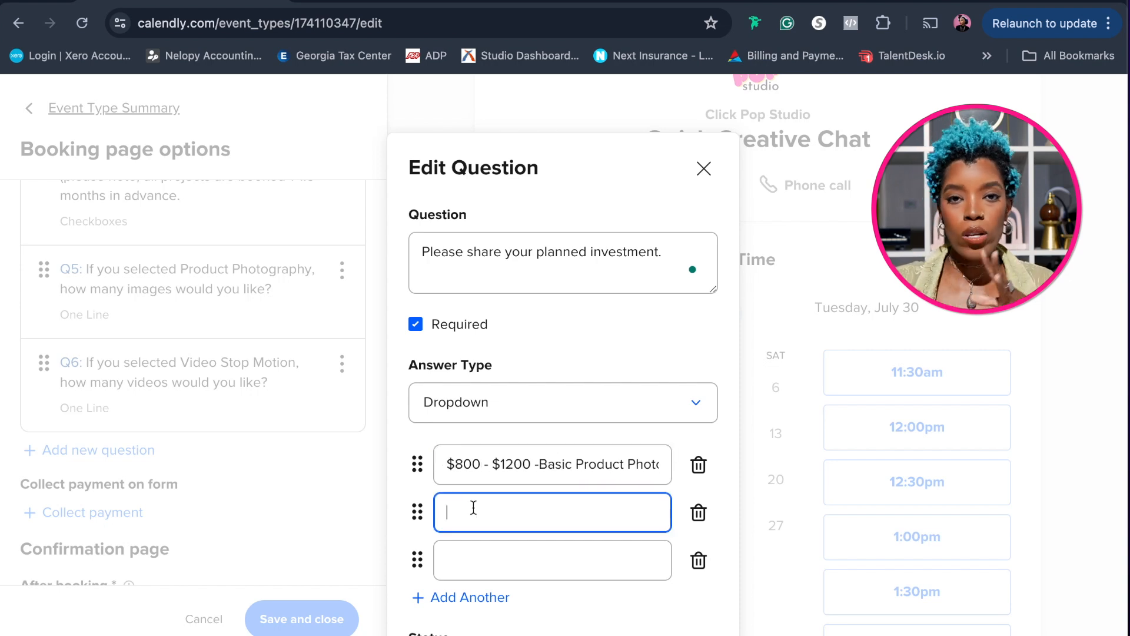
double_click(542, 466)
text(E-Comm)
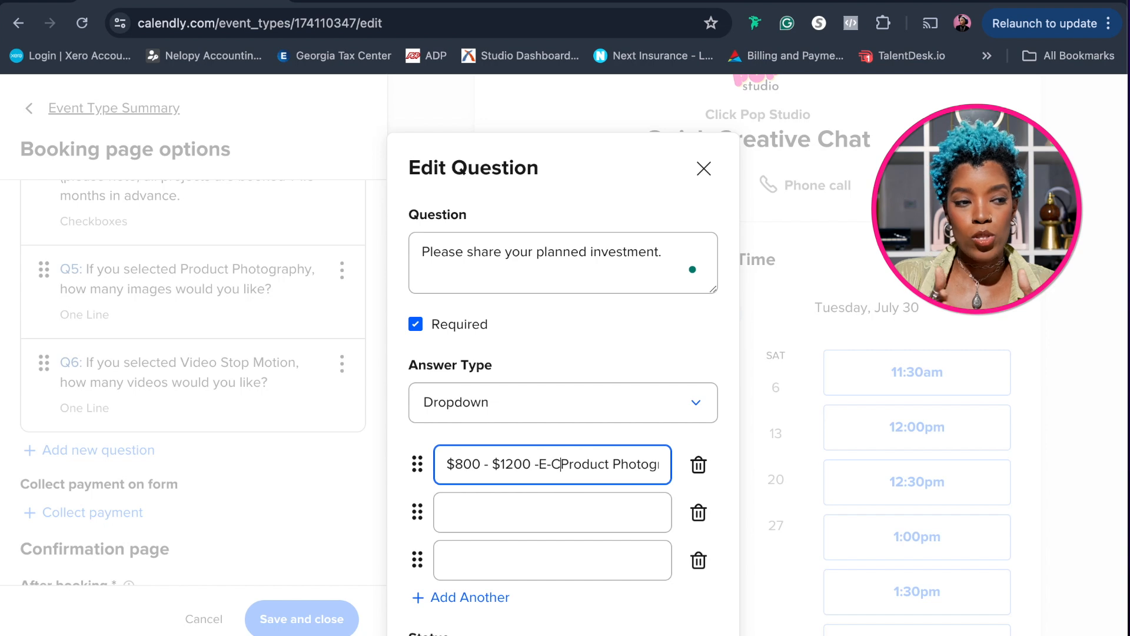
Enter "$1500 - $3200 - Basic Product Styling + Photography" as the second dropdown answer
click(491, 513)
text($1500 - )
text($3200)
text( - Basic Product Stylin)
text(g + Photography)
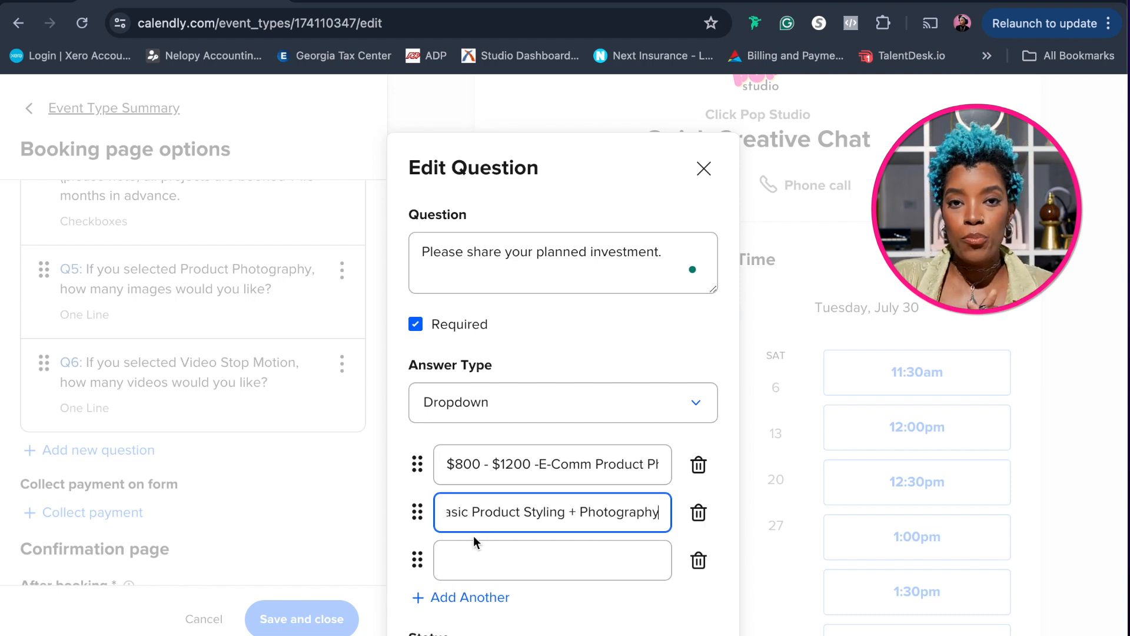
Enter "$3500 - $6500 - Creative Product Styling + Photography" as the third dropdown answer and add a blank fourth answer
click(465, 564)
text($3500 - $6500 - Creative Product Styling + Photography)
click(469, 597)
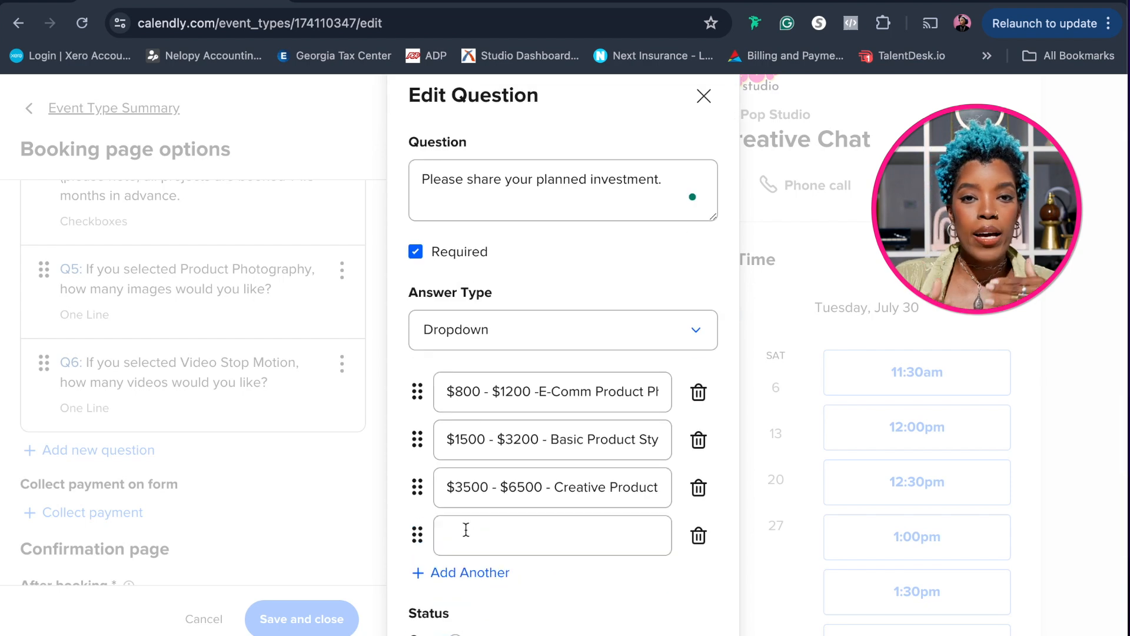
Enter "$750 - Video Stop Motion" as the fourth dropdown answer and finish the planned investment question
key(shift+4)
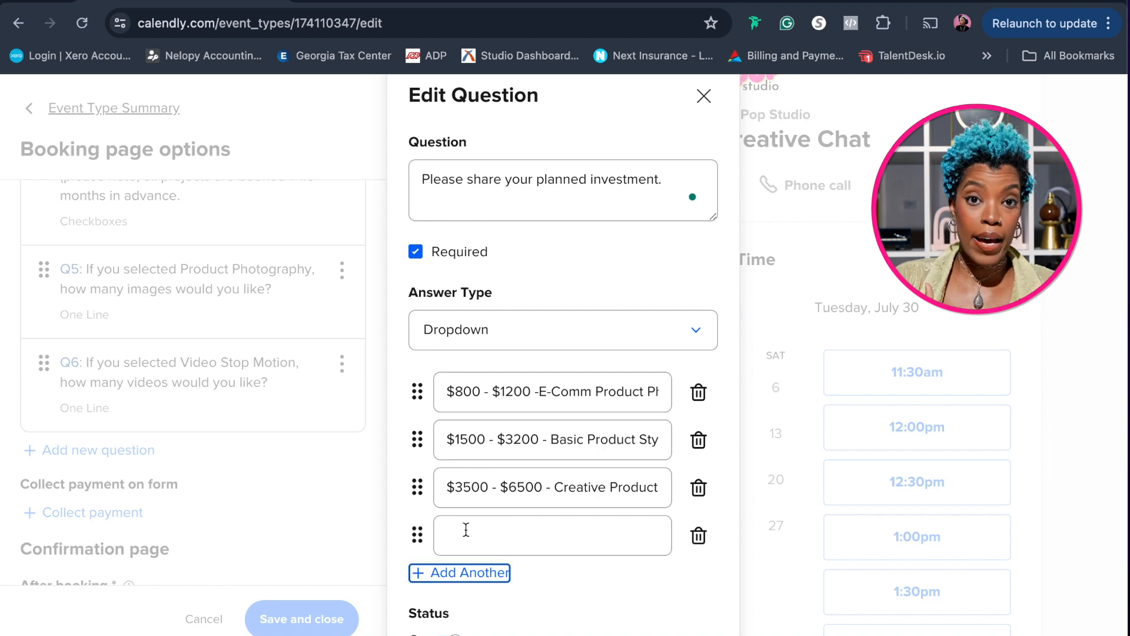
click(466, 529)
text($750 - Video Stop Motion)
scroll(481, 568, down, 2)
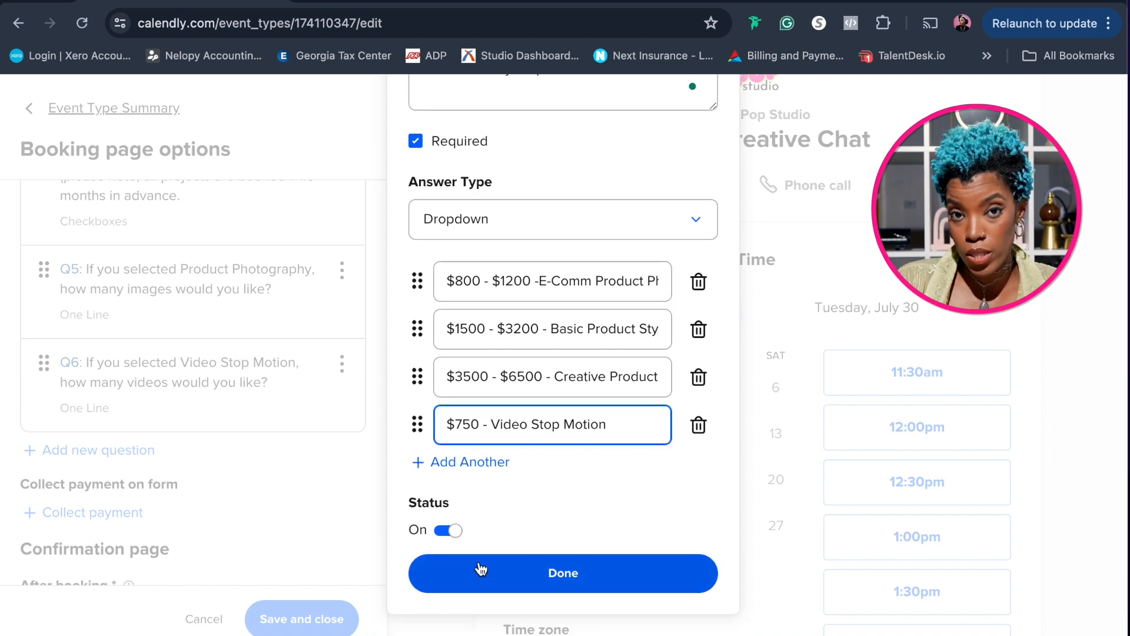
click(481, 568)
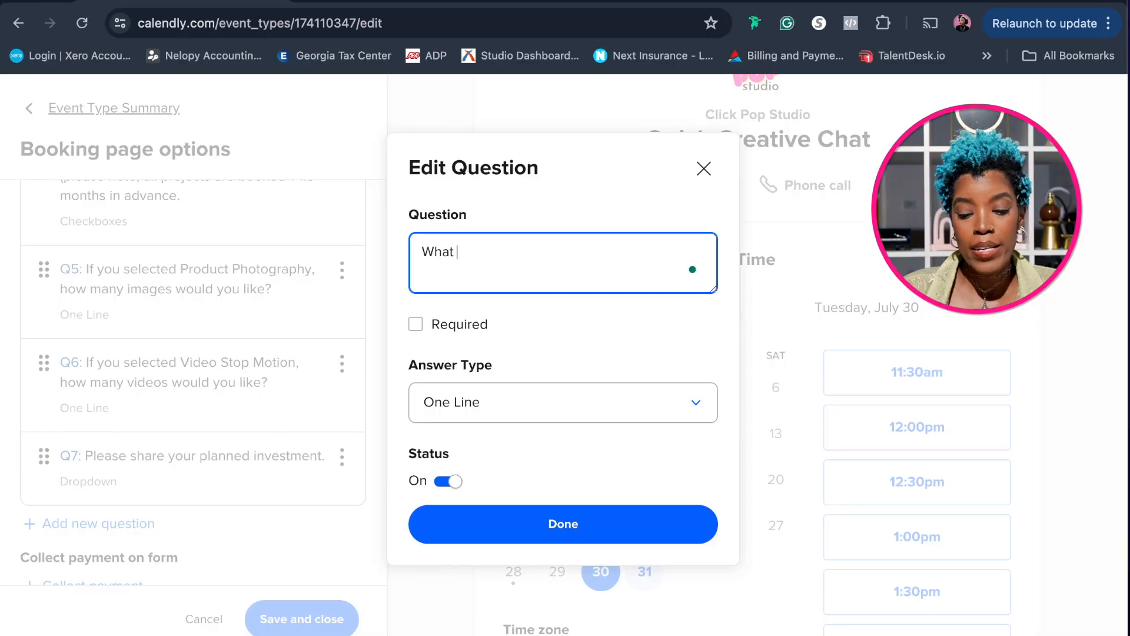
Begin a new invitee question with "What is your hard deadline for receiving deliverables? (Please Note: the average project timeline lasts 4-6 weeks"
text(is your hard deadline for rec)
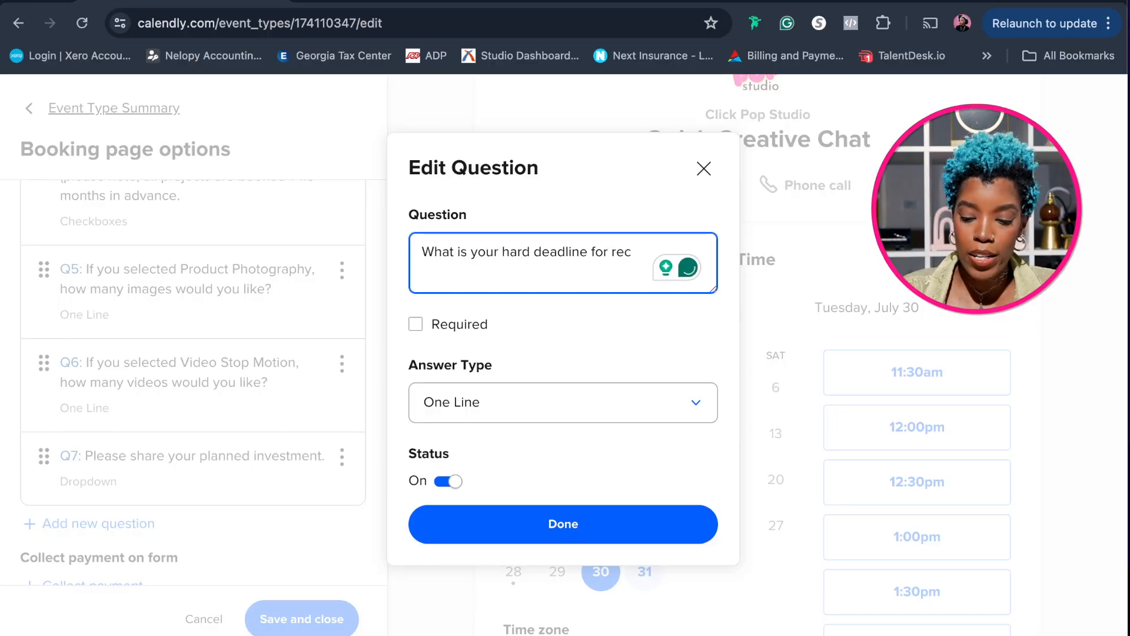
text(eiving deliverables)
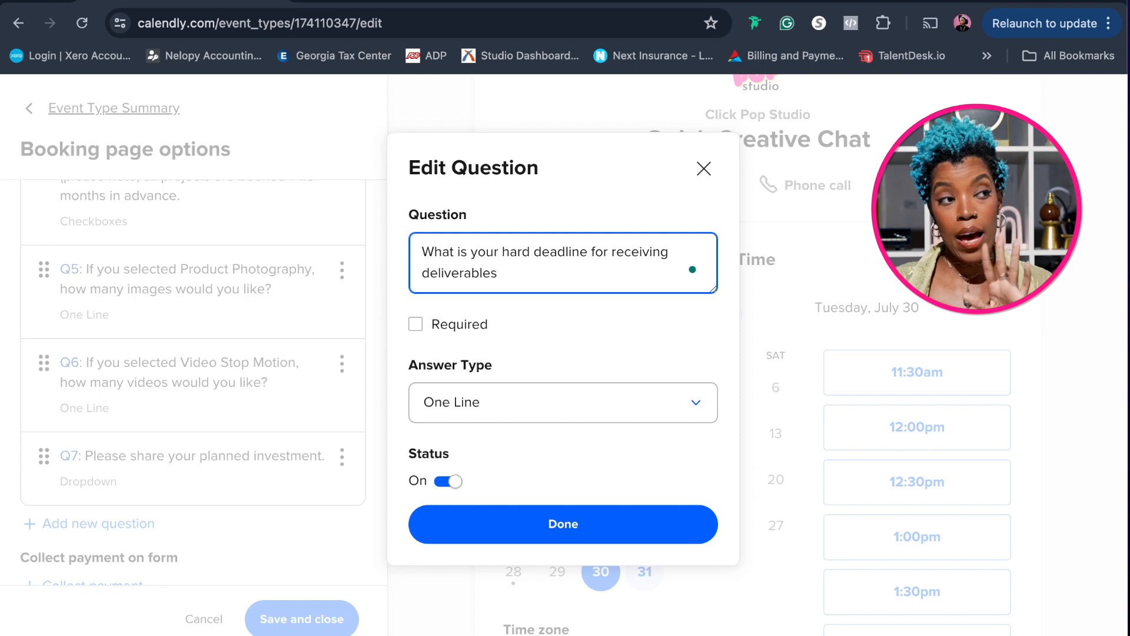
text(? (Please Note)
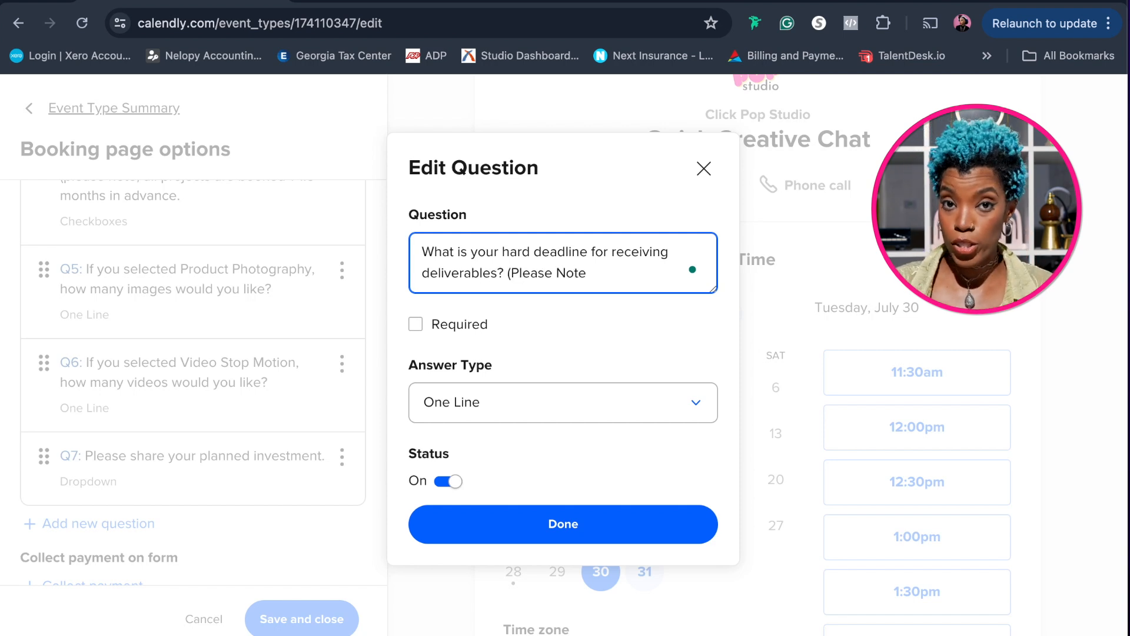
text(: the av)
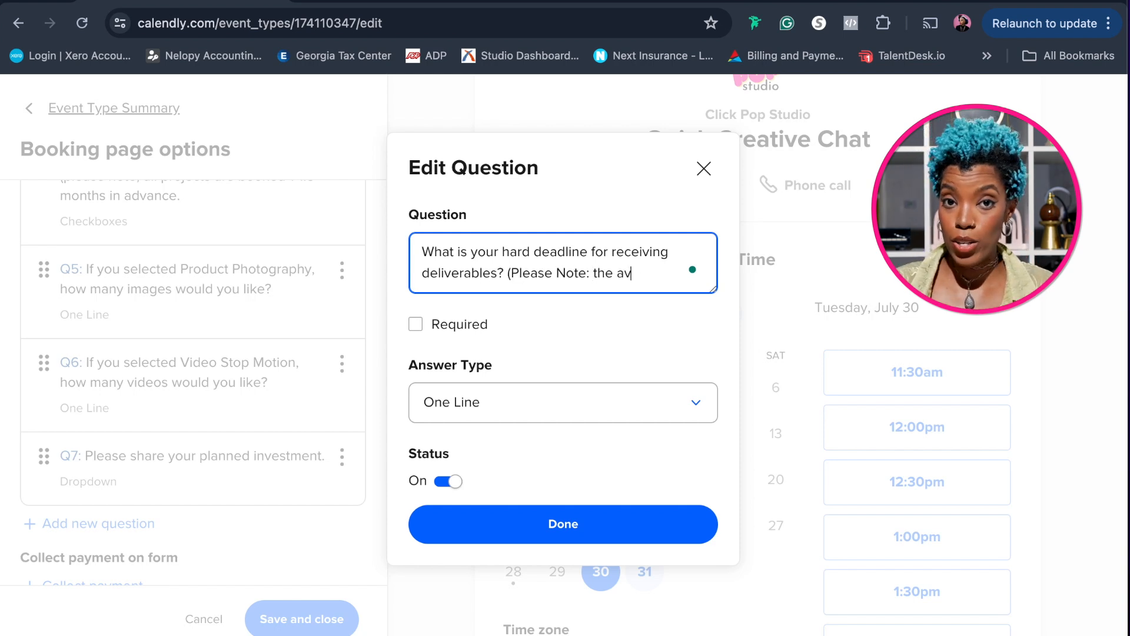
text(erage project timeline lasts 4-6 weeks. If final deliverables are needed in less than 4 weeks, a RUSH FEE starting at $750 )
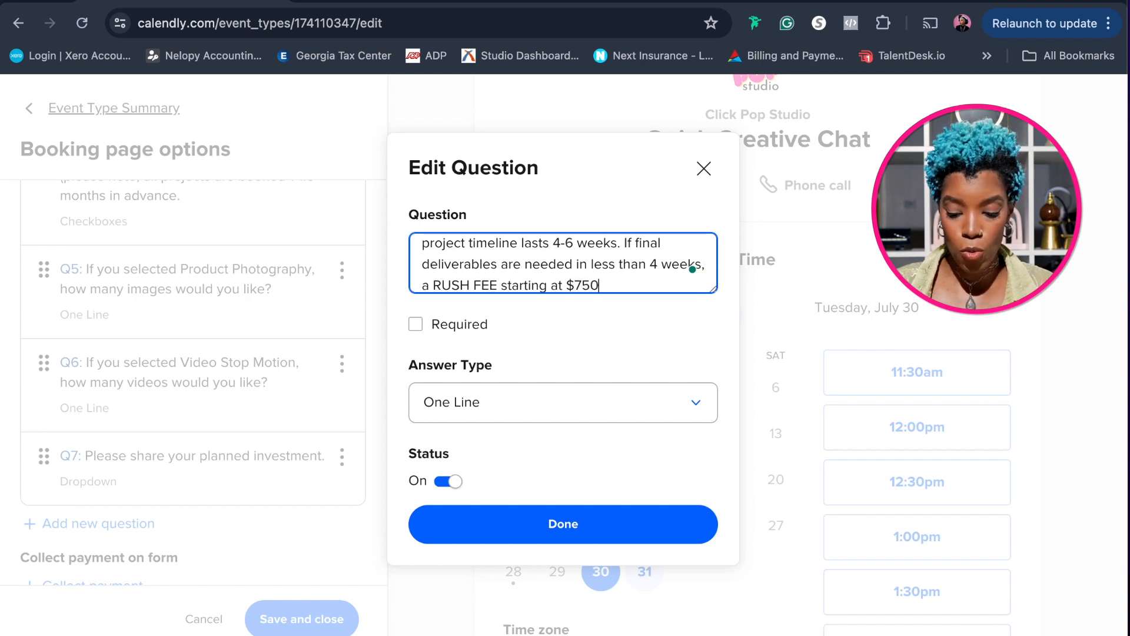
text(will be added to th)
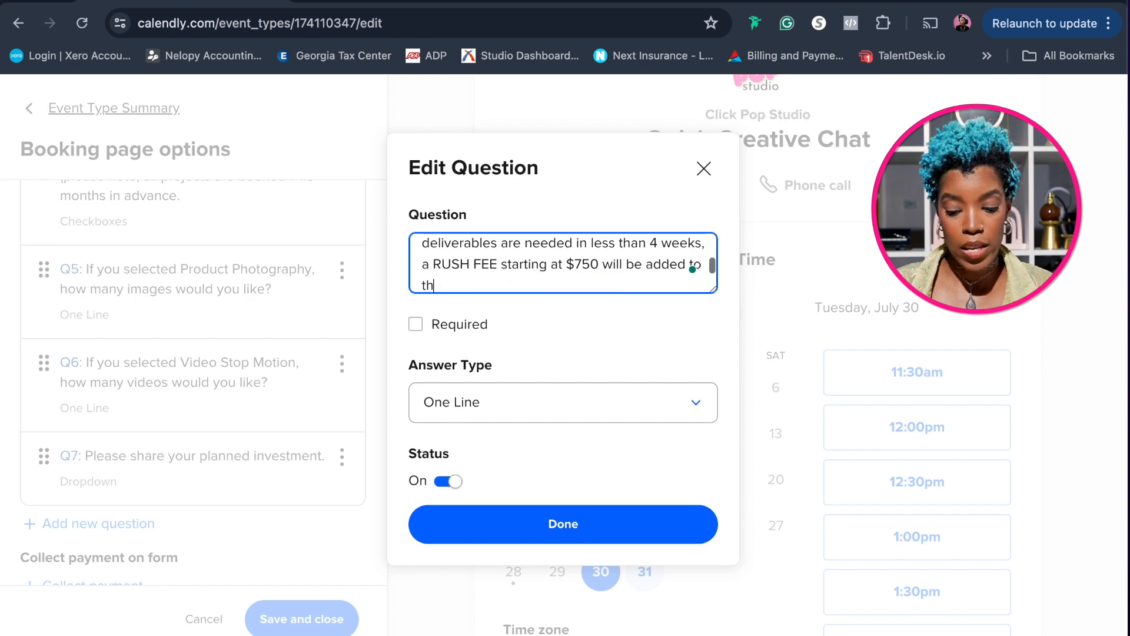
text(e investment.)
Insert the missing closing parenthesis after "4-6 weeks." in the deadline question's wording
scroll(624, 264, up, 2)
click(624, 263)
text())
Make the deadline question required, set its answer type to Multiple Lines, and finish editing it
click(436, 325)
click(612, 409)
click(589, 477)
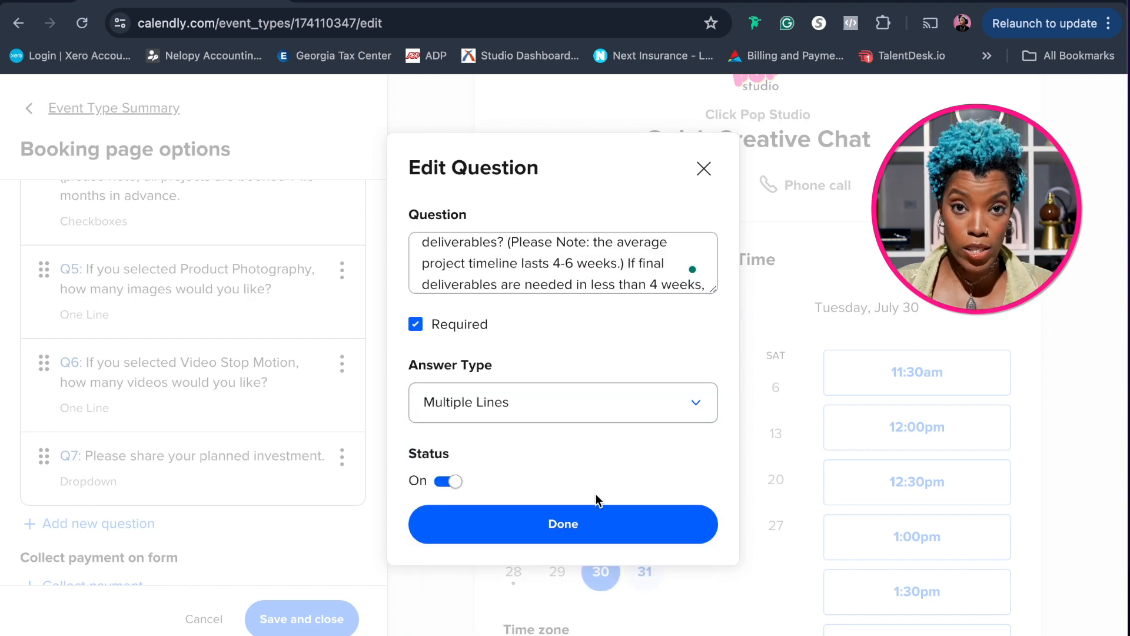
click(563, 524)
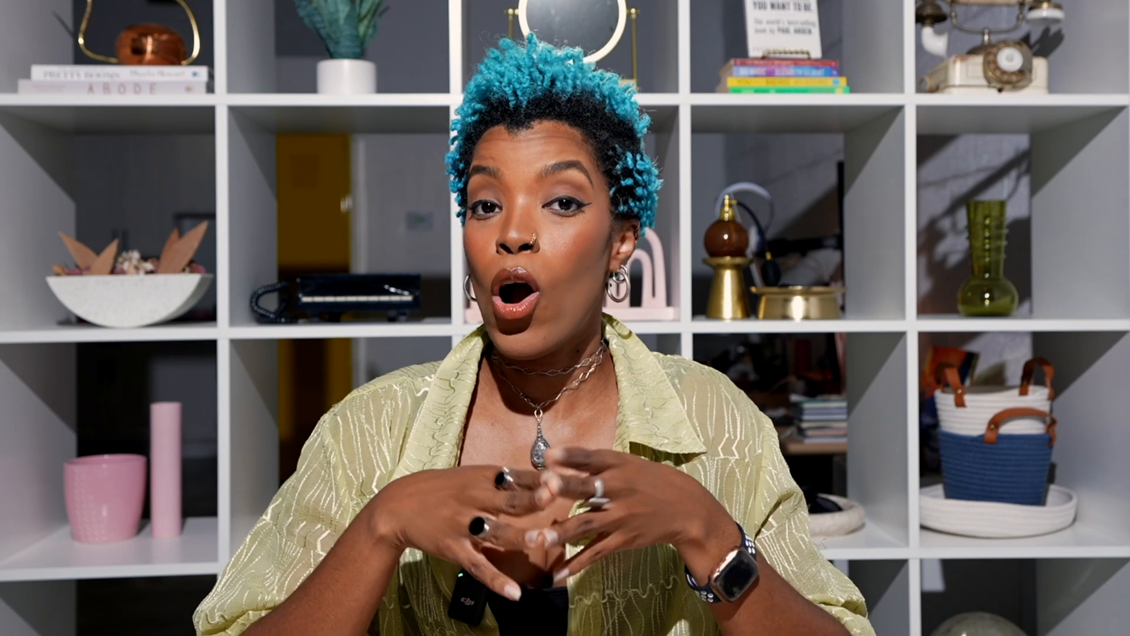